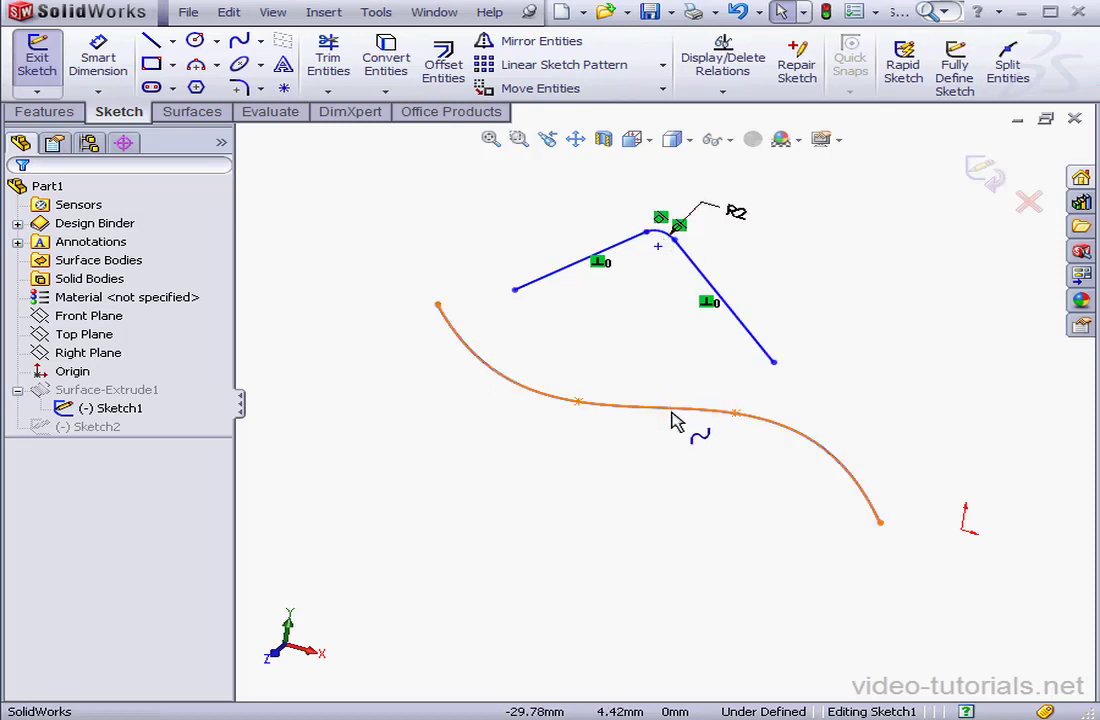
- Exit the sketch to rebuild the surfaces and turn on the Curvature display
click(987, 176)
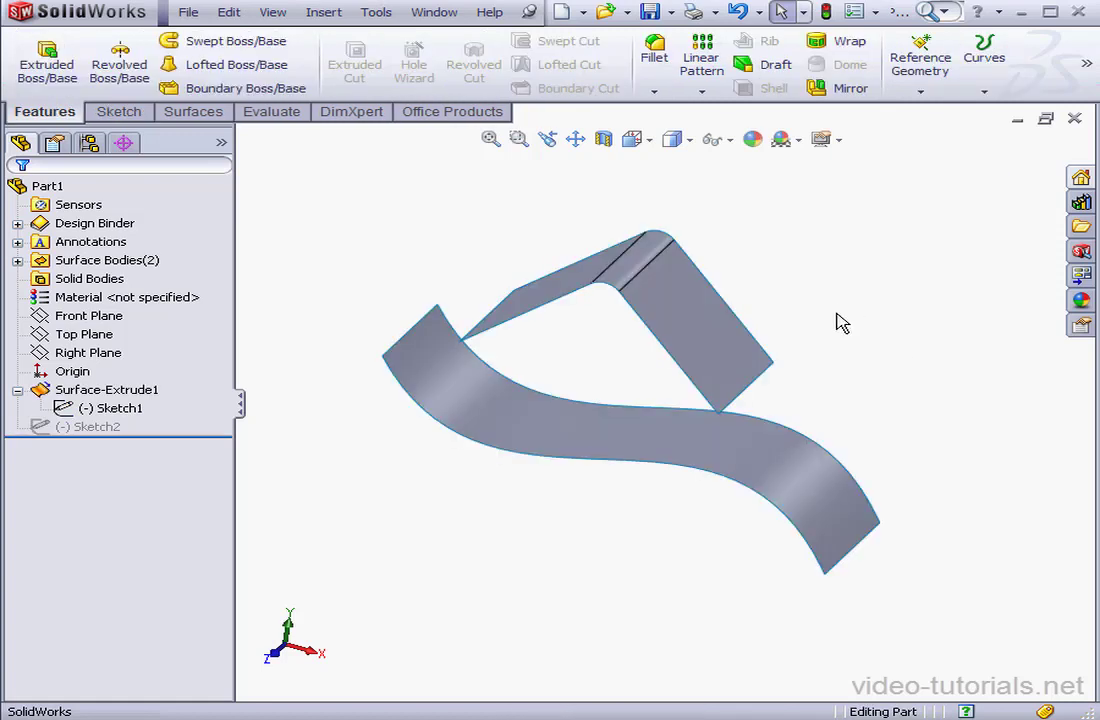
click(258, 114)
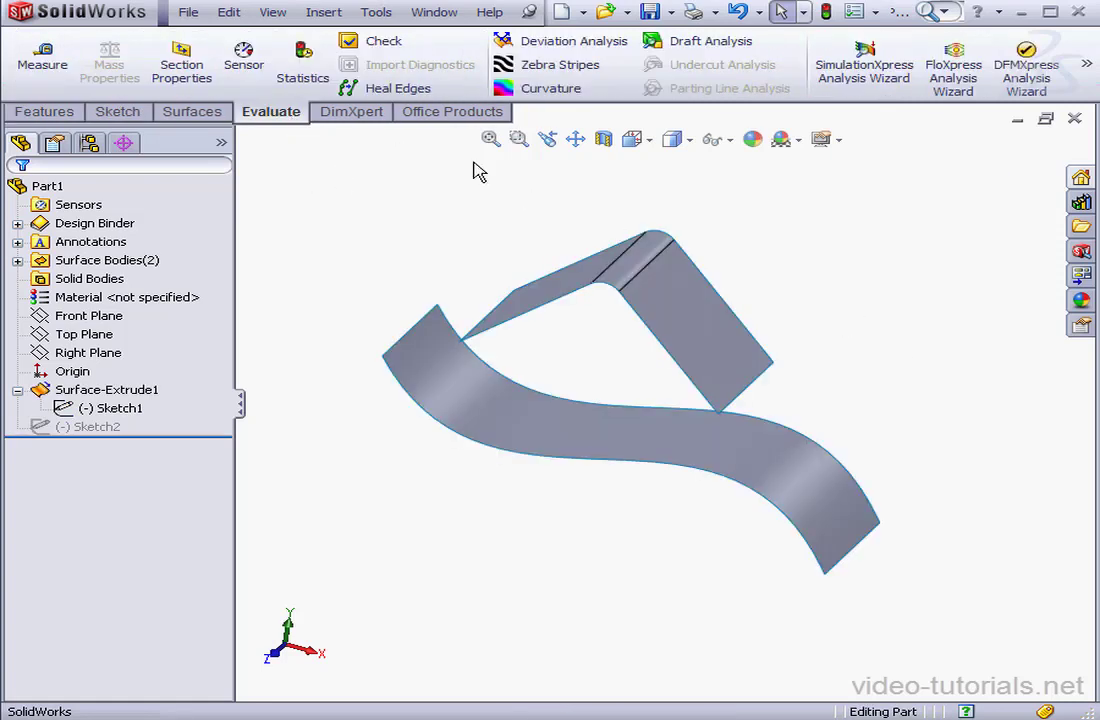
click(560, 92)
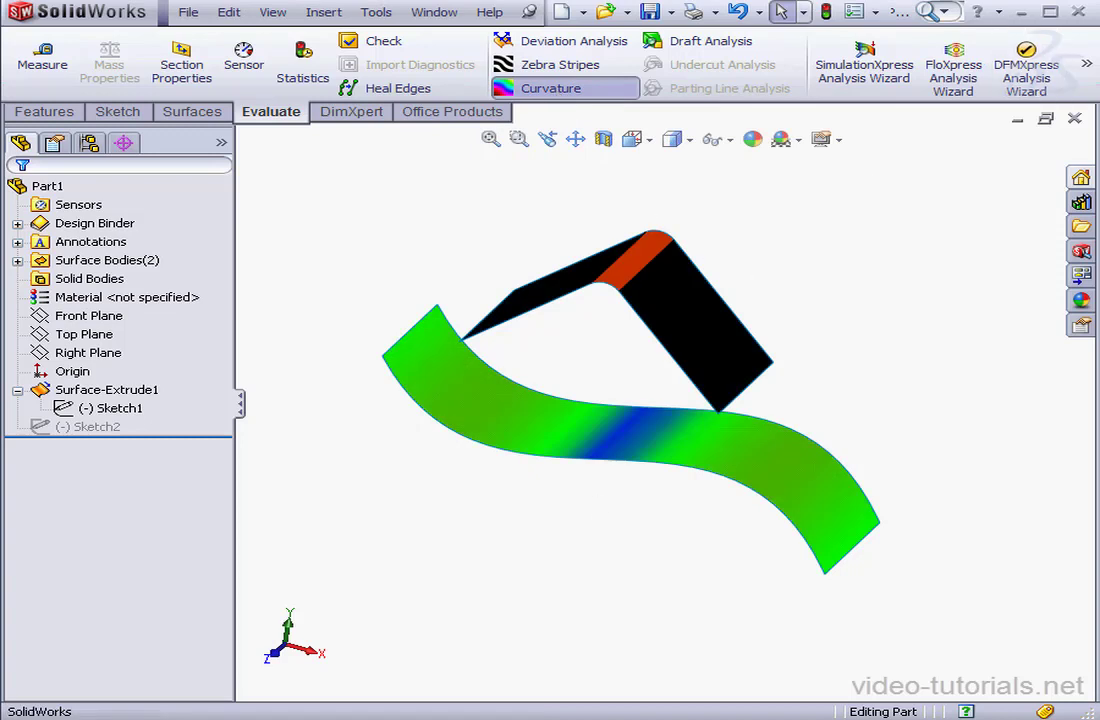
- Look up the Curvature command in the View category of the customizable commands, leaving the customization unchanged
click(875, 12)
click(872, 57)
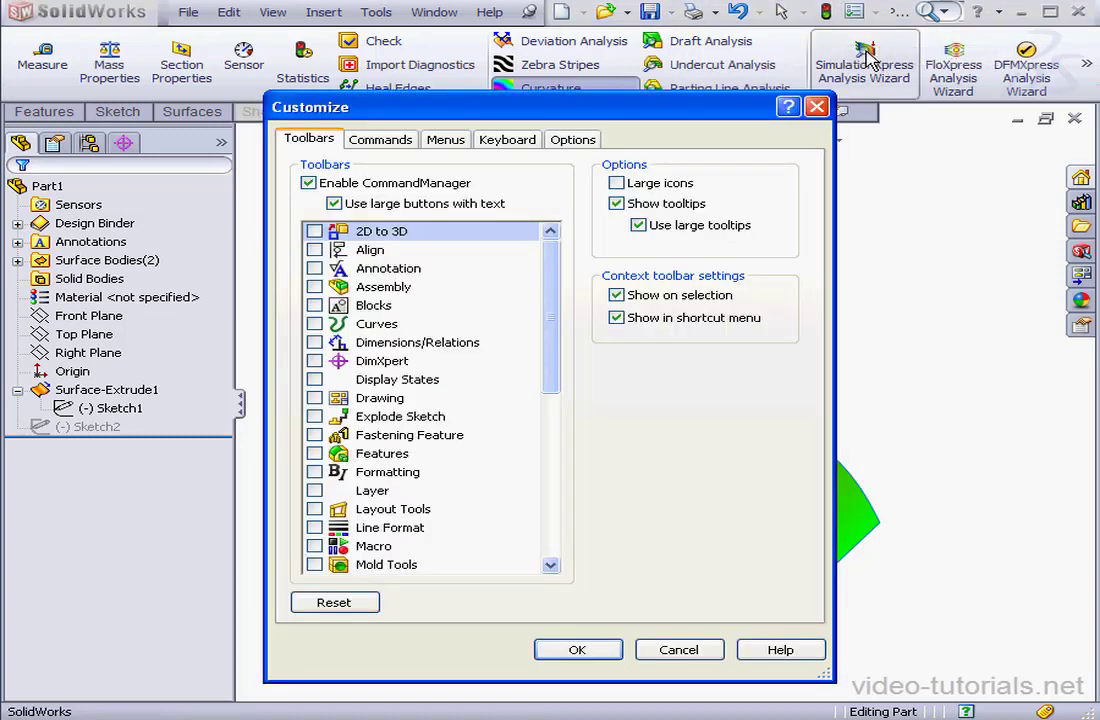
click(395, 145)
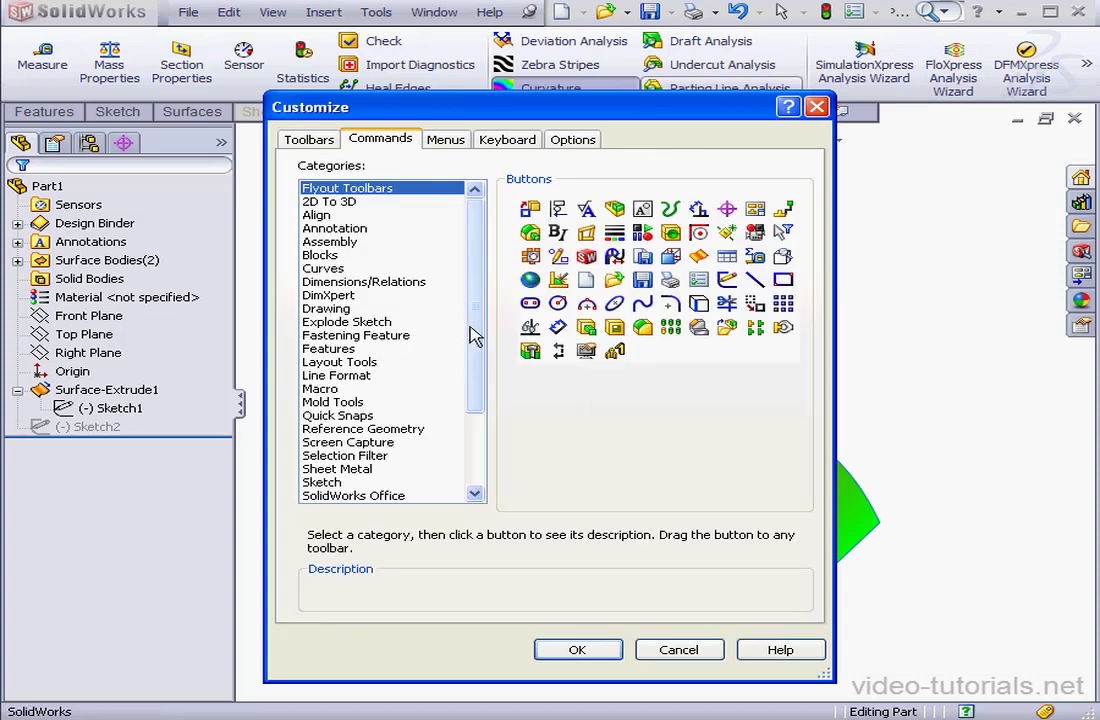
drag(475, 335, 476, 432)
click(340, 482)
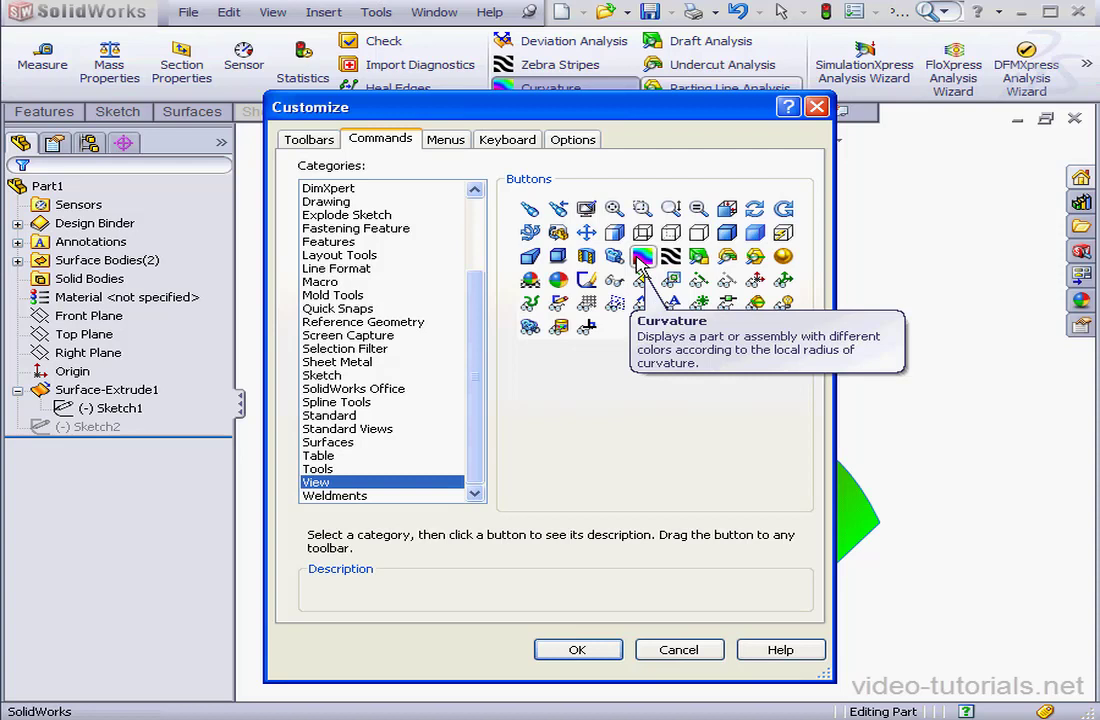
click(692, 652)
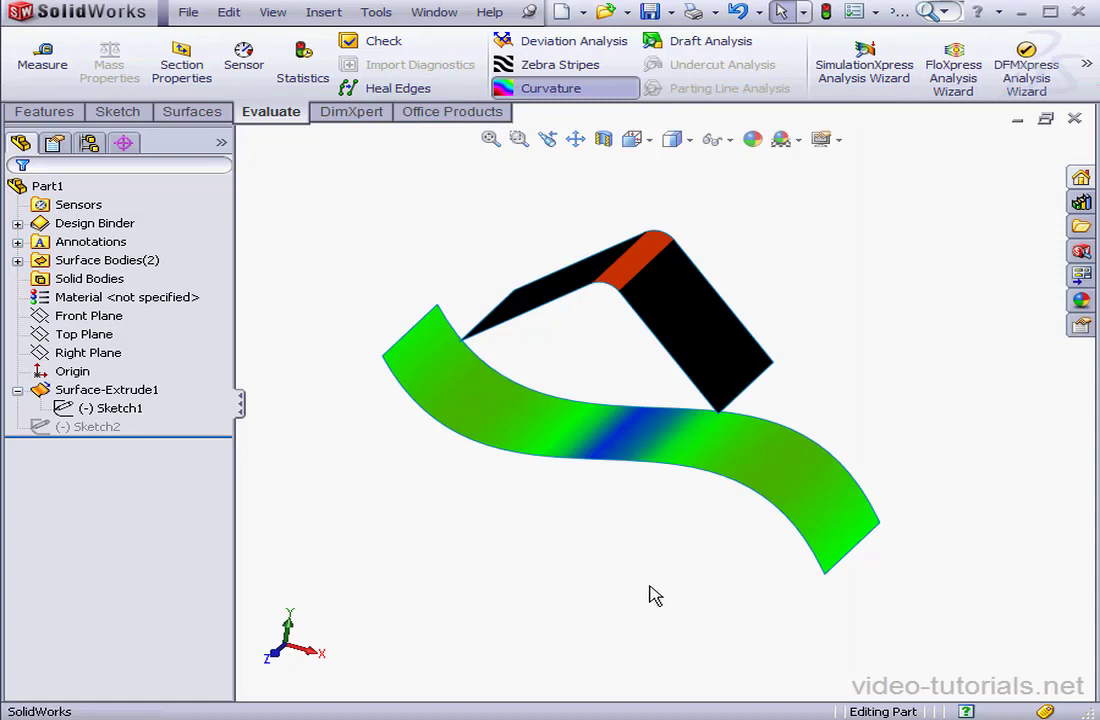
- Inspect the curvature on the surfaces and review the curvature color scale in the document's model display properties
mouse_move(522, 452)
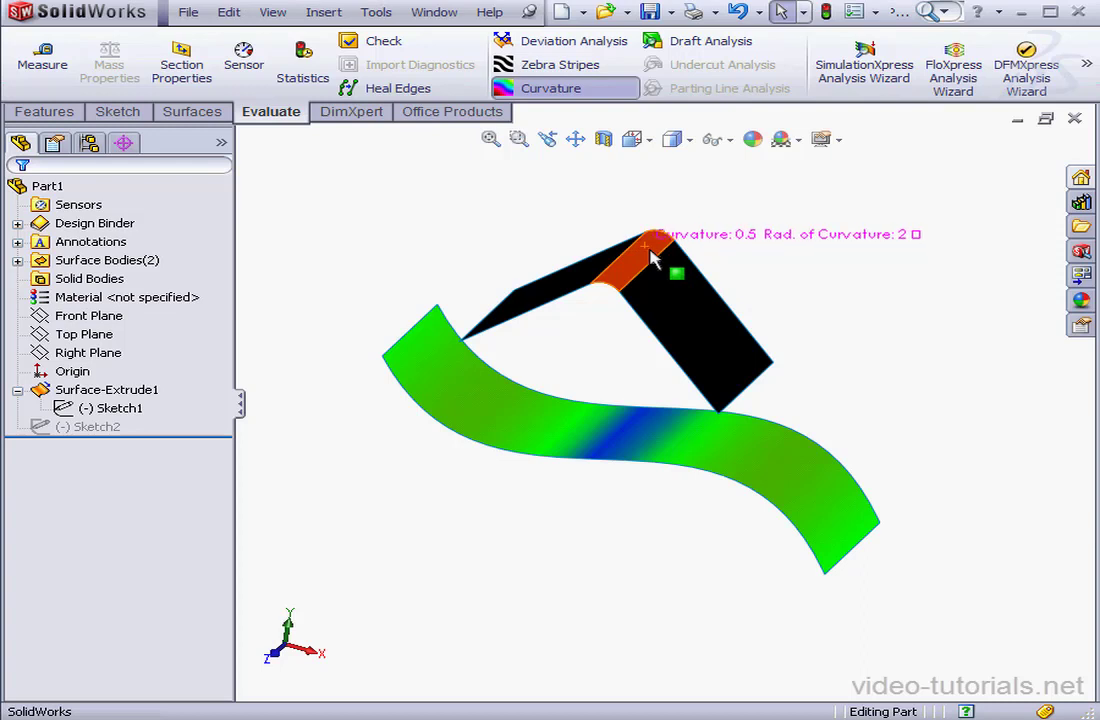
click(876, 14)
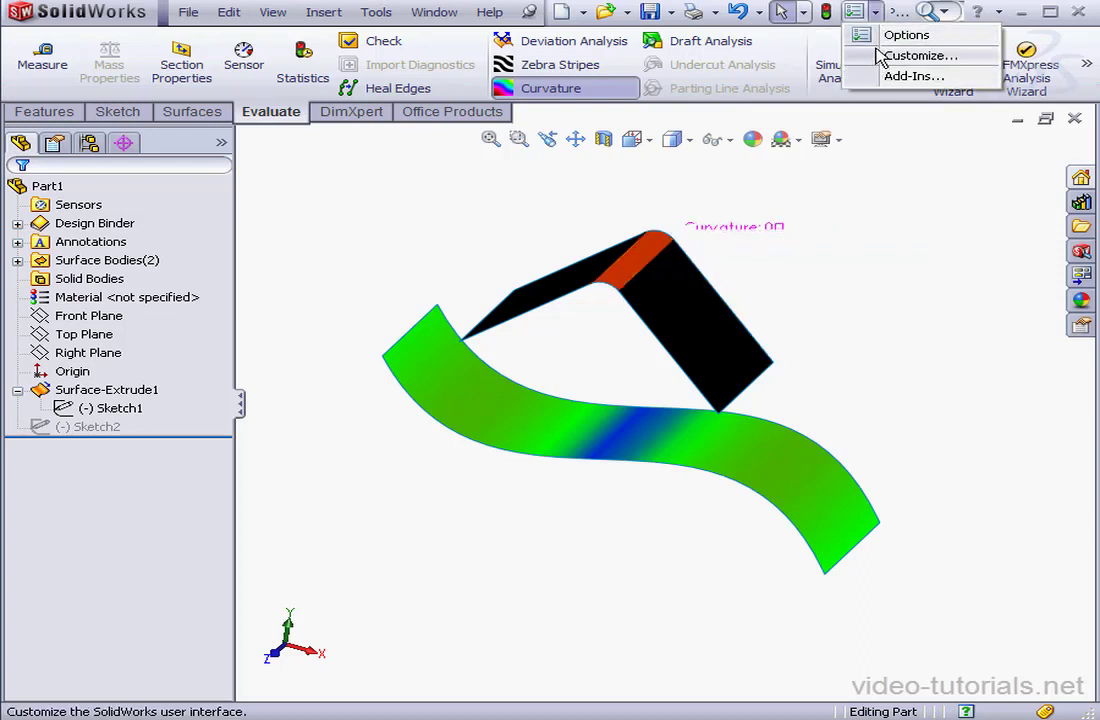
click(870, 40)
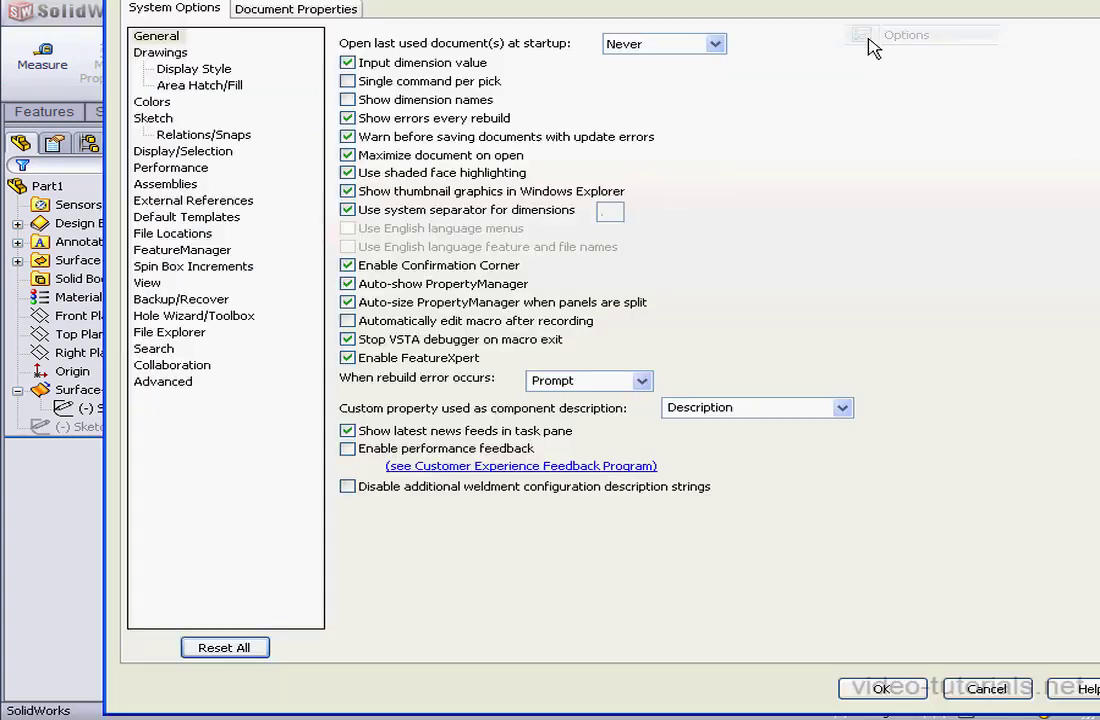
click(289, 12)
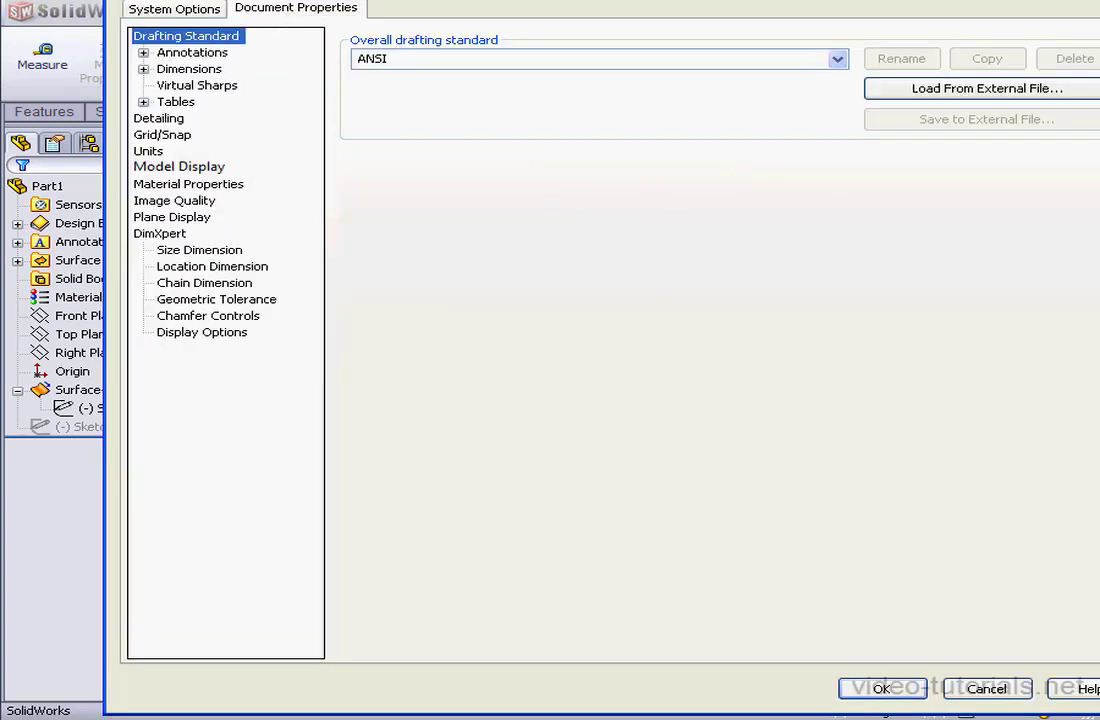
click(128, 186)
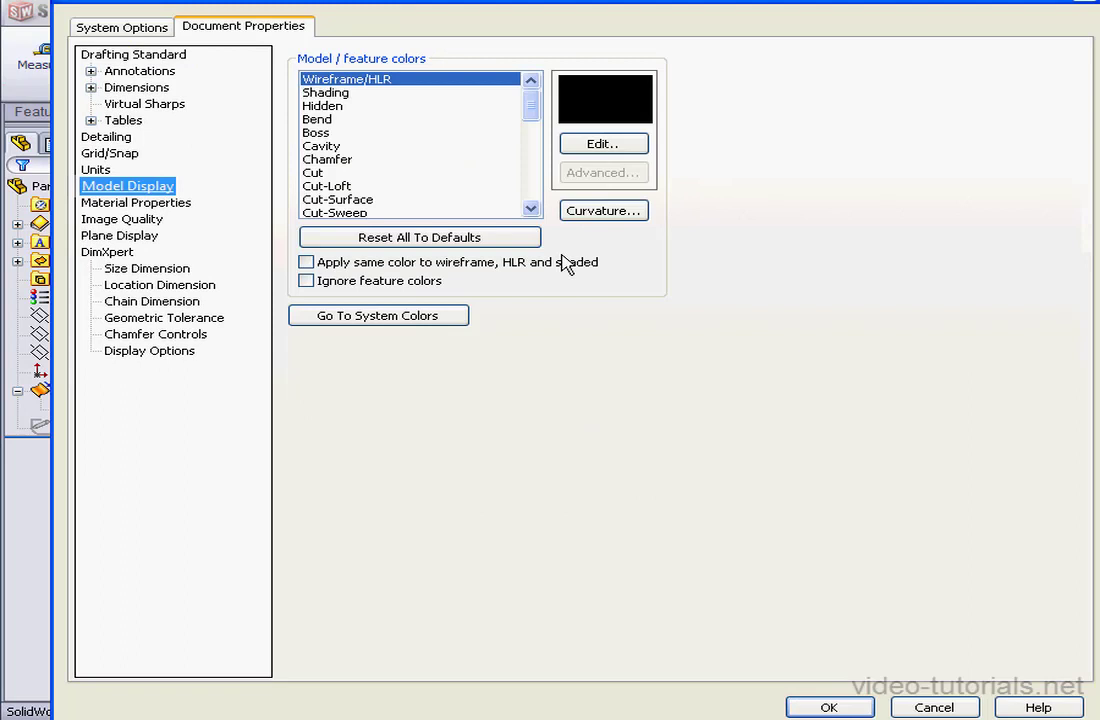
click(606, 212)
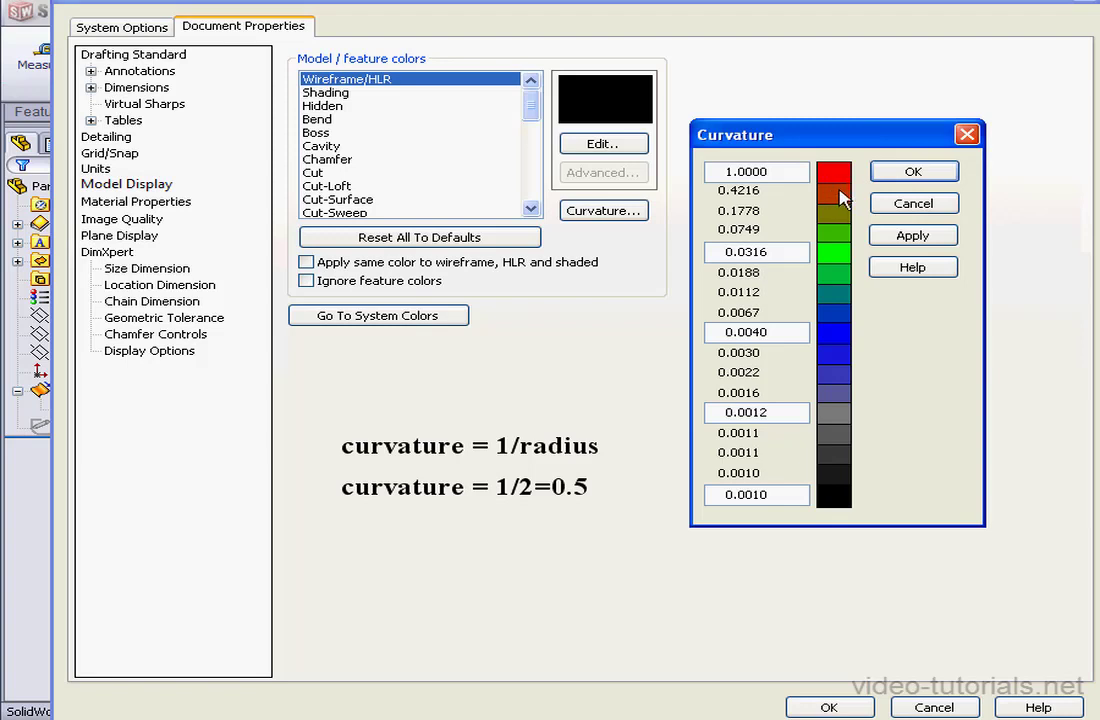
click(935, 205)
click(950, 707)
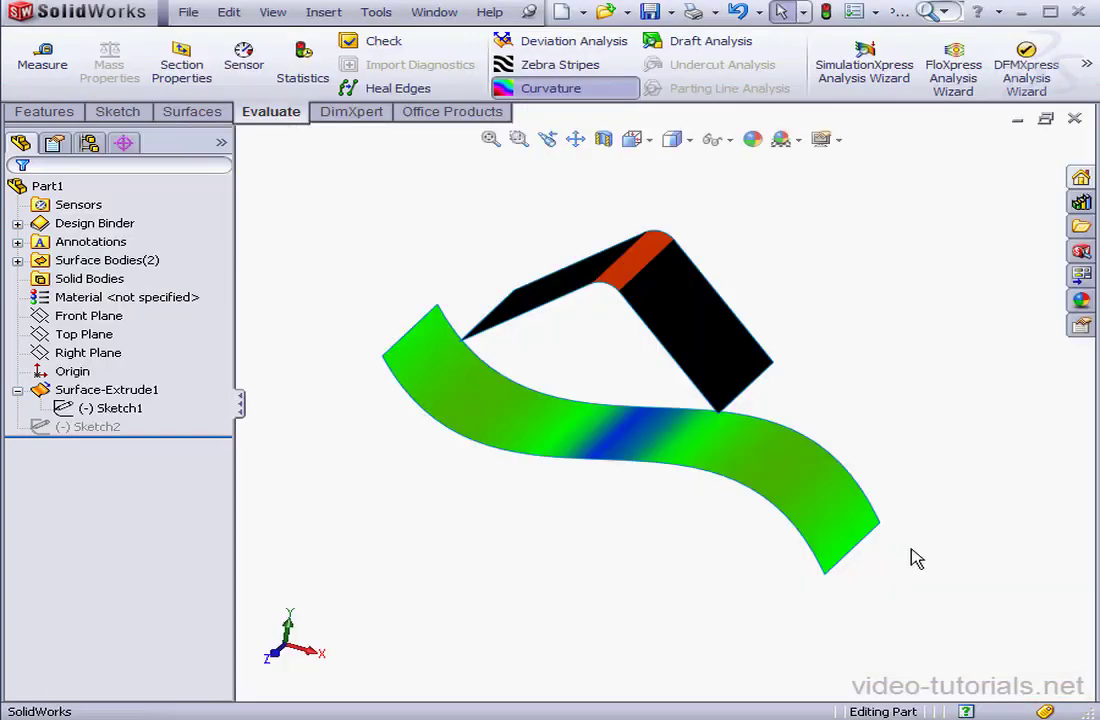
- Edit Sketch1 to set the fillet radius between the two lines to 30 mm, and exit the sketch
click(112, 408)
right_click(112, 408)
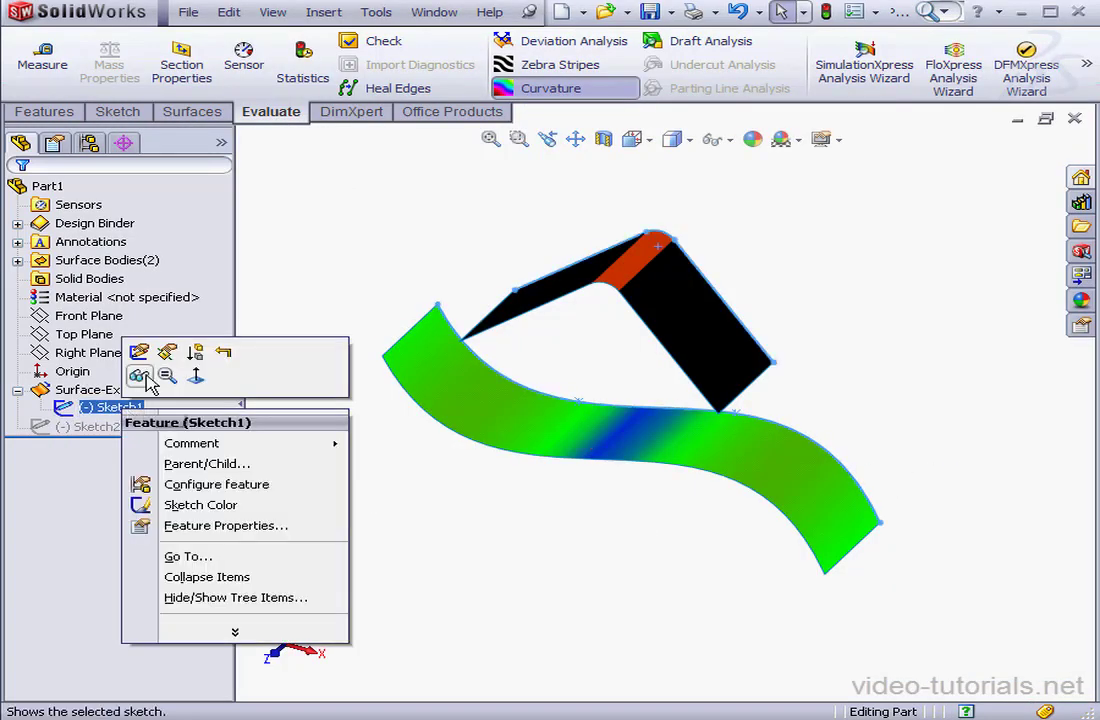
click(139, 352)
click(733, 213)
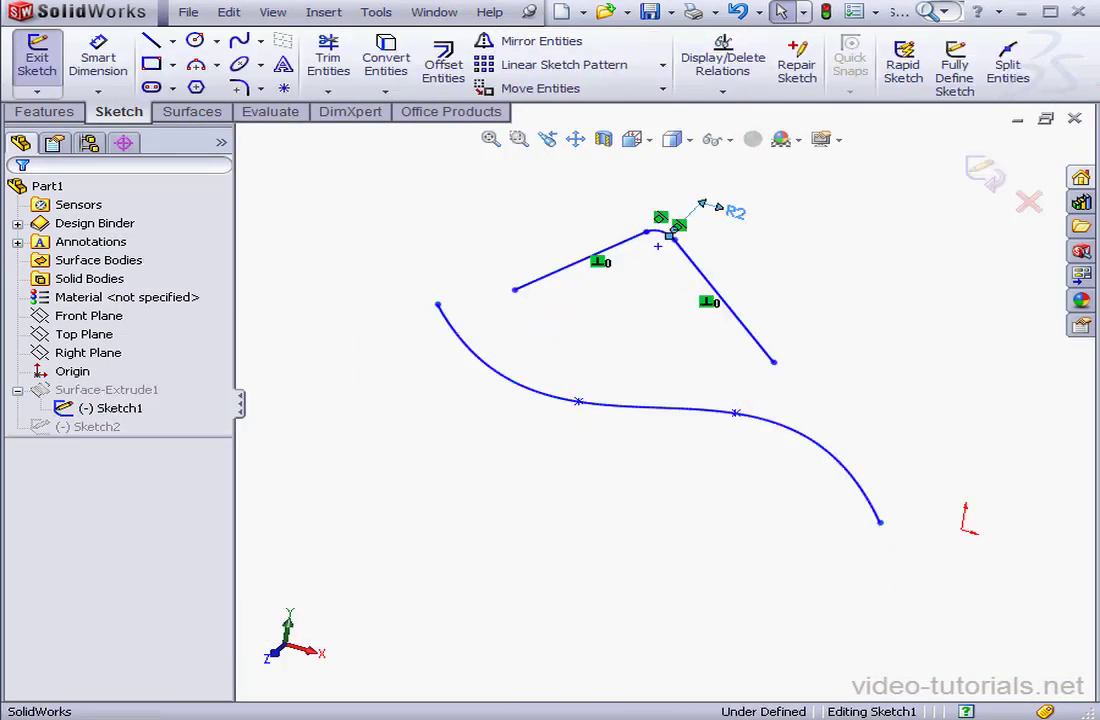
double_click(735, 212)
text(30)
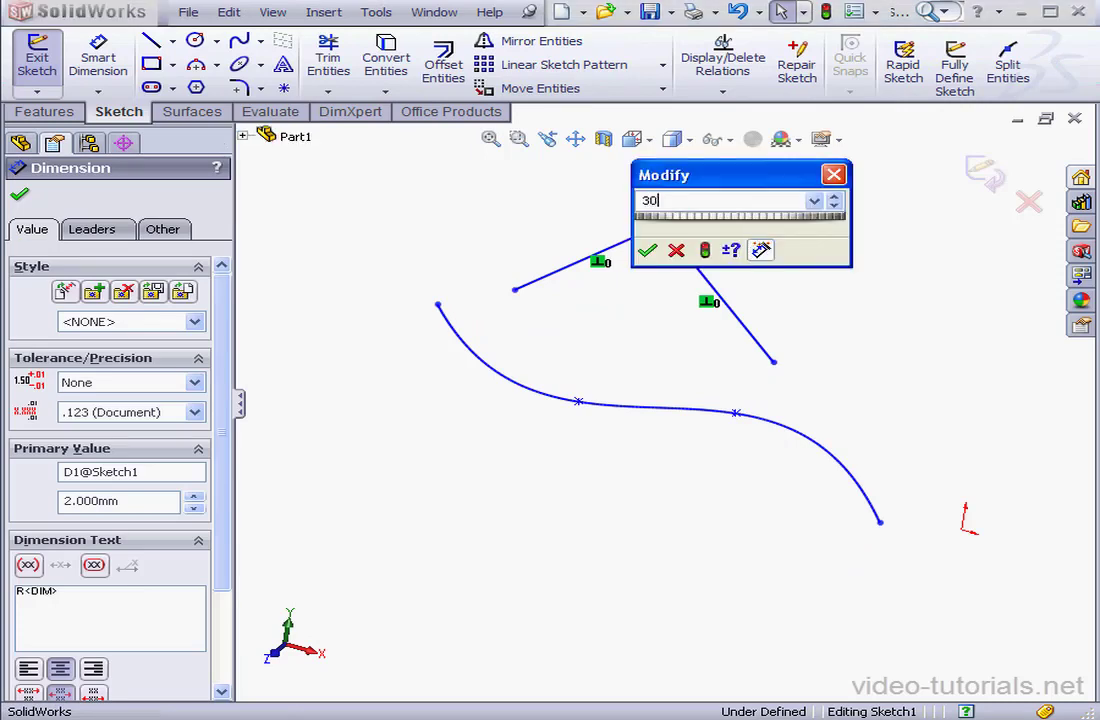
click(648, 250)
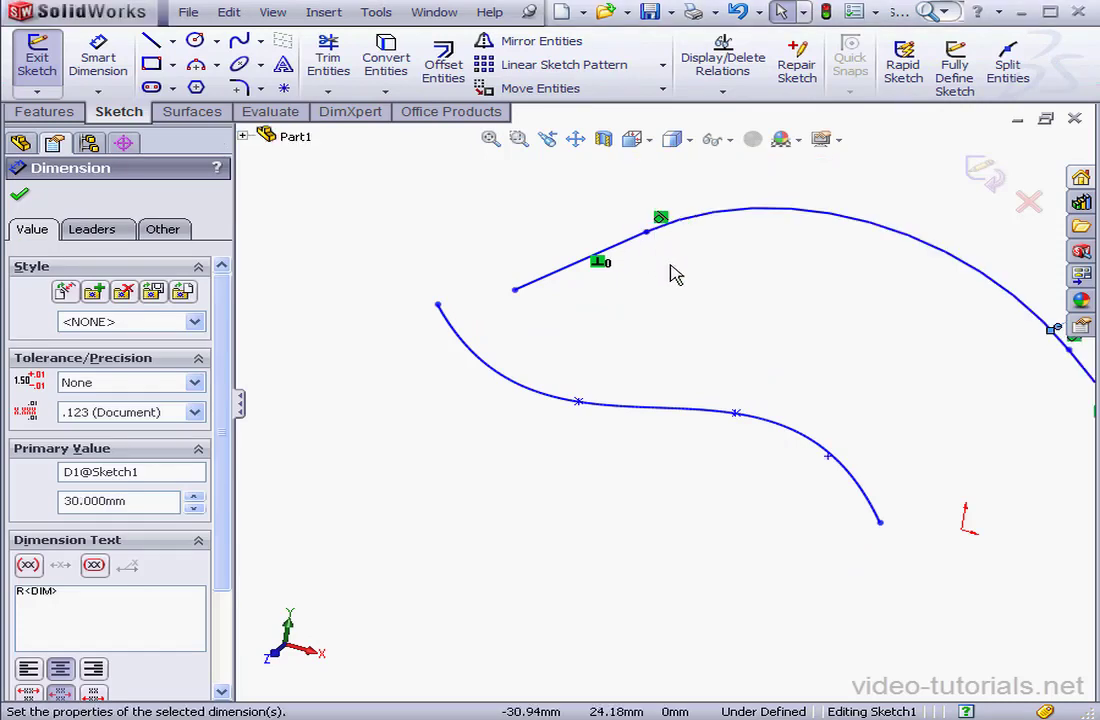
click(983, 170)
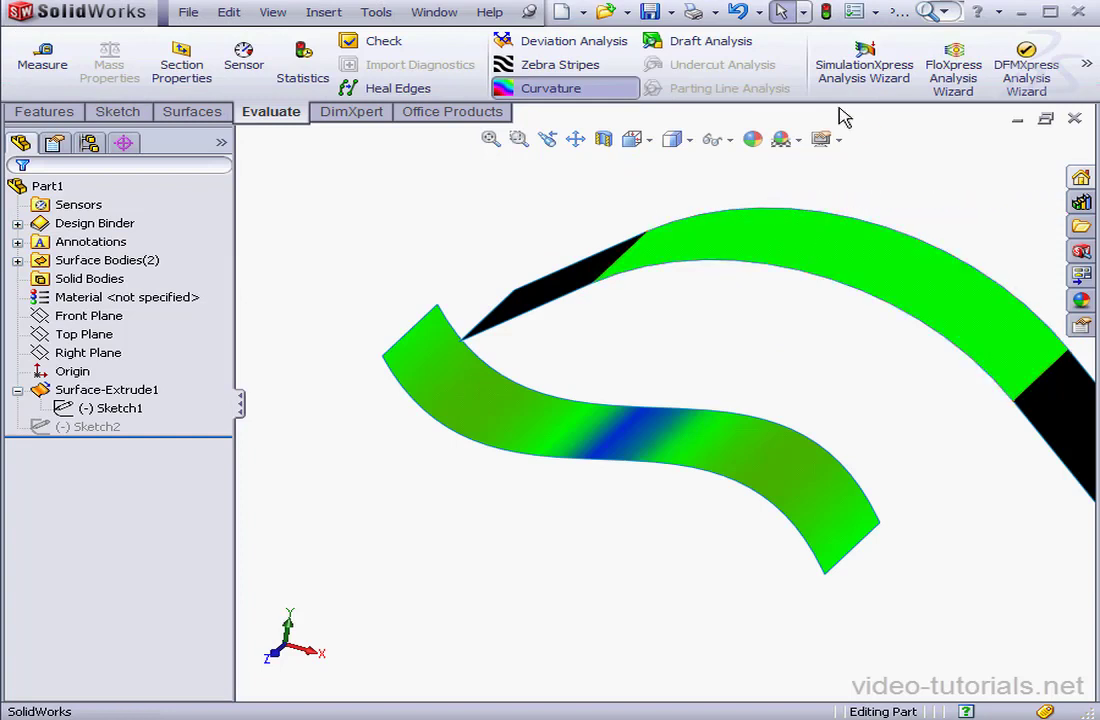
- Set the red value of the curvature color scale to 0.4 in the document's model display properties
mouse_move(745, 254)
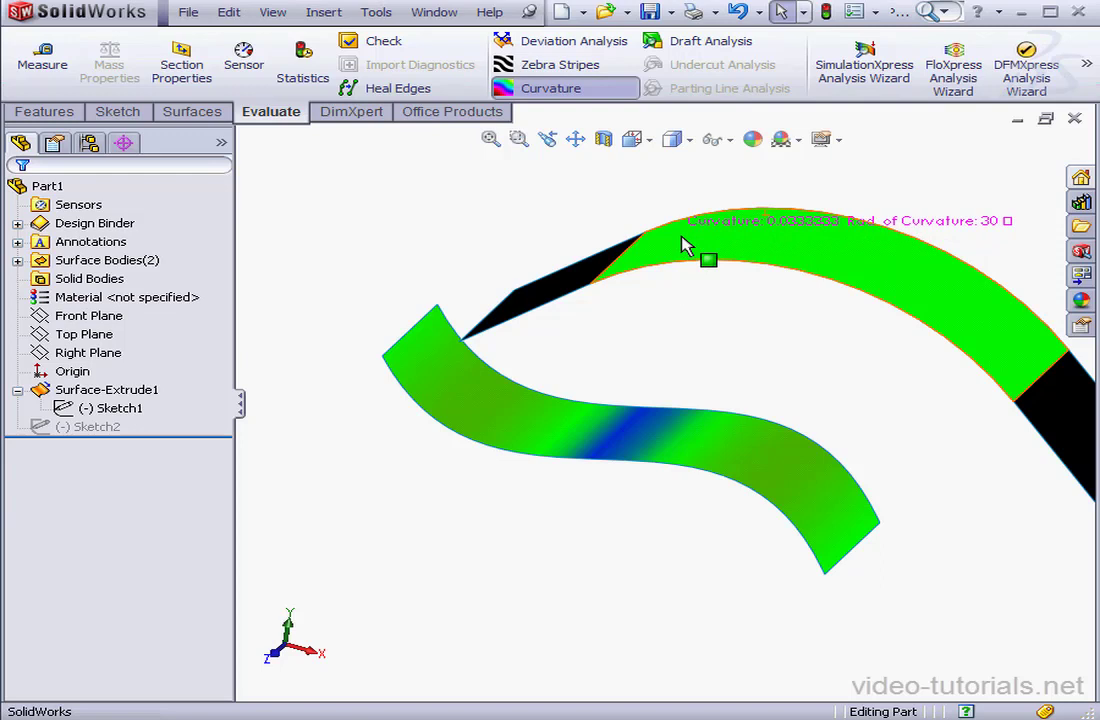
click(875, 12)
click(900, 35)
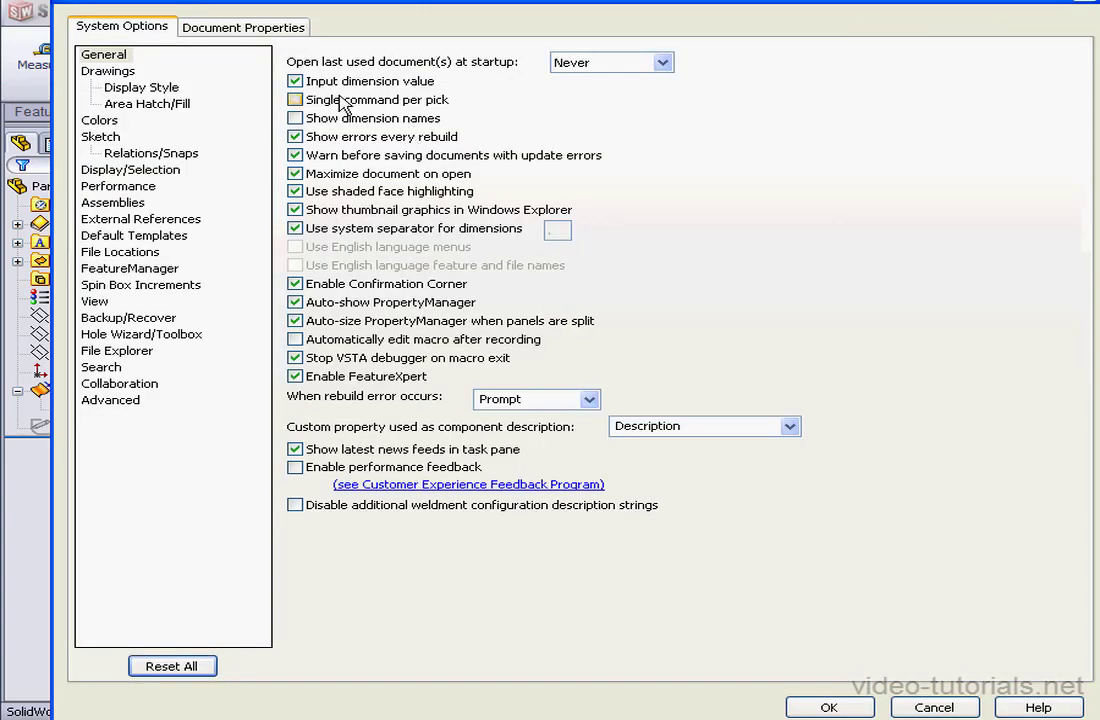
click(243, 26)
click(126, 185)
click(601, 211)
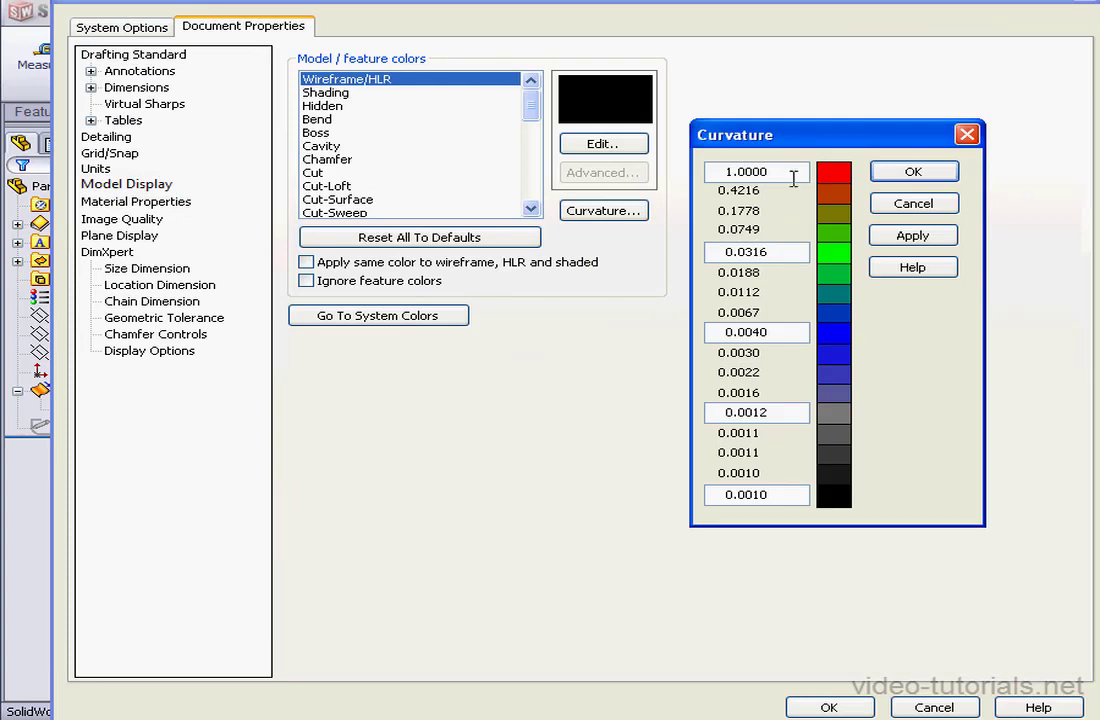
drag(786, 173, 700, 178)
text(.4)
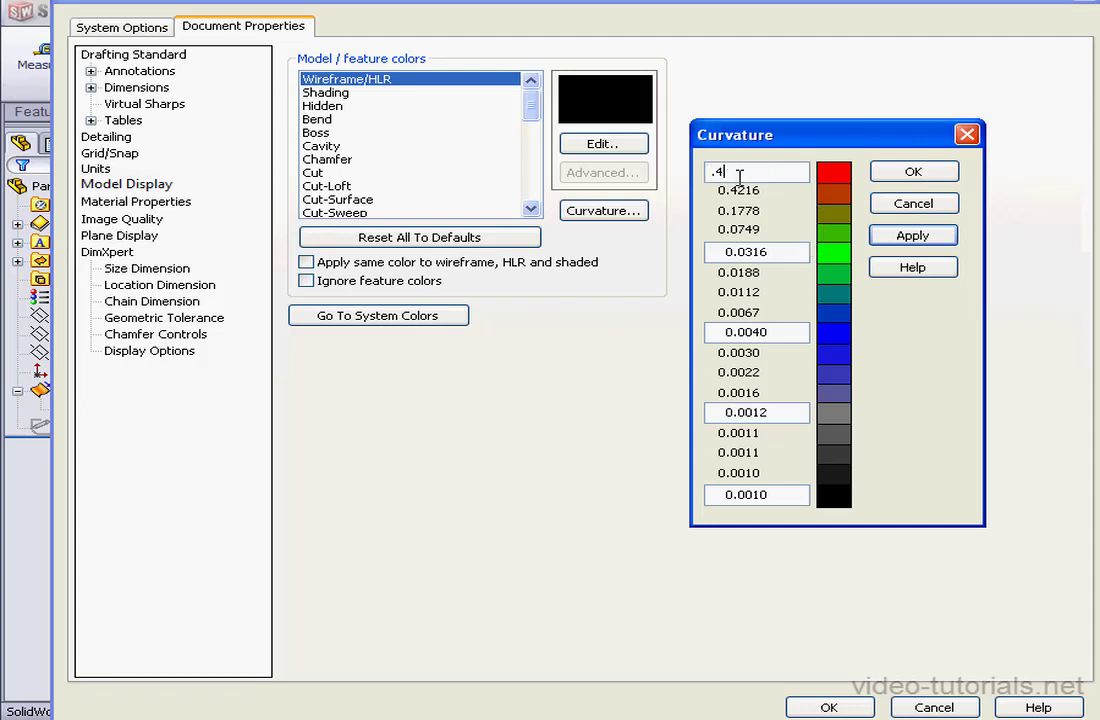
click(913, 236)
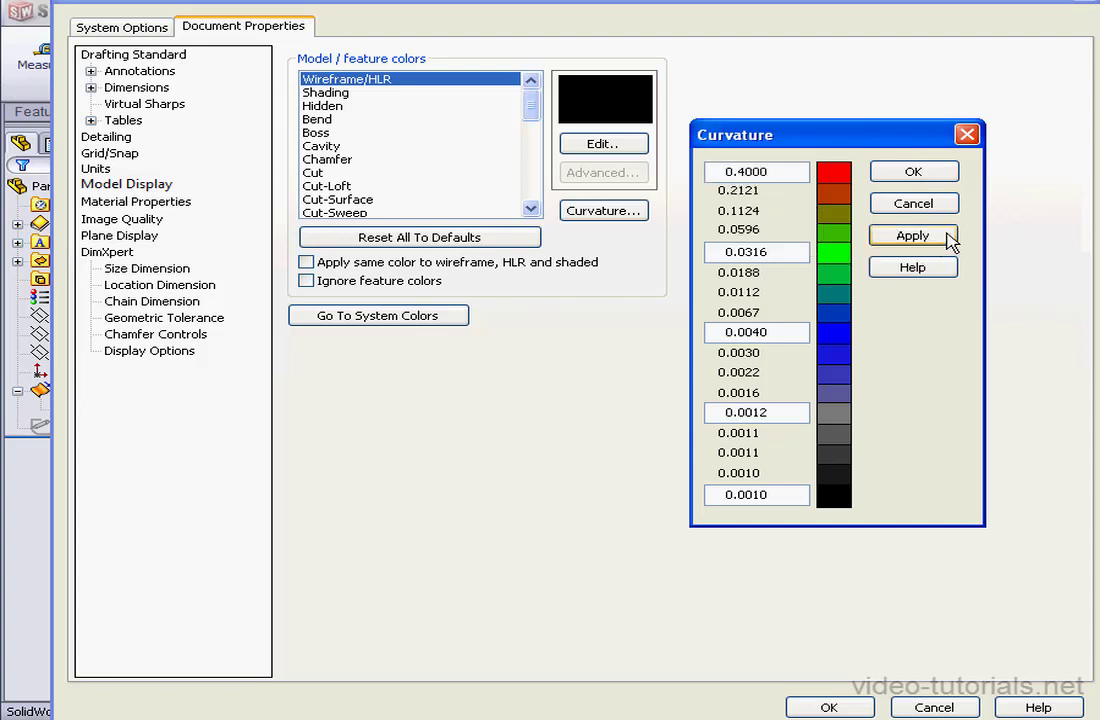
click(913, 172)
click(932, 706)
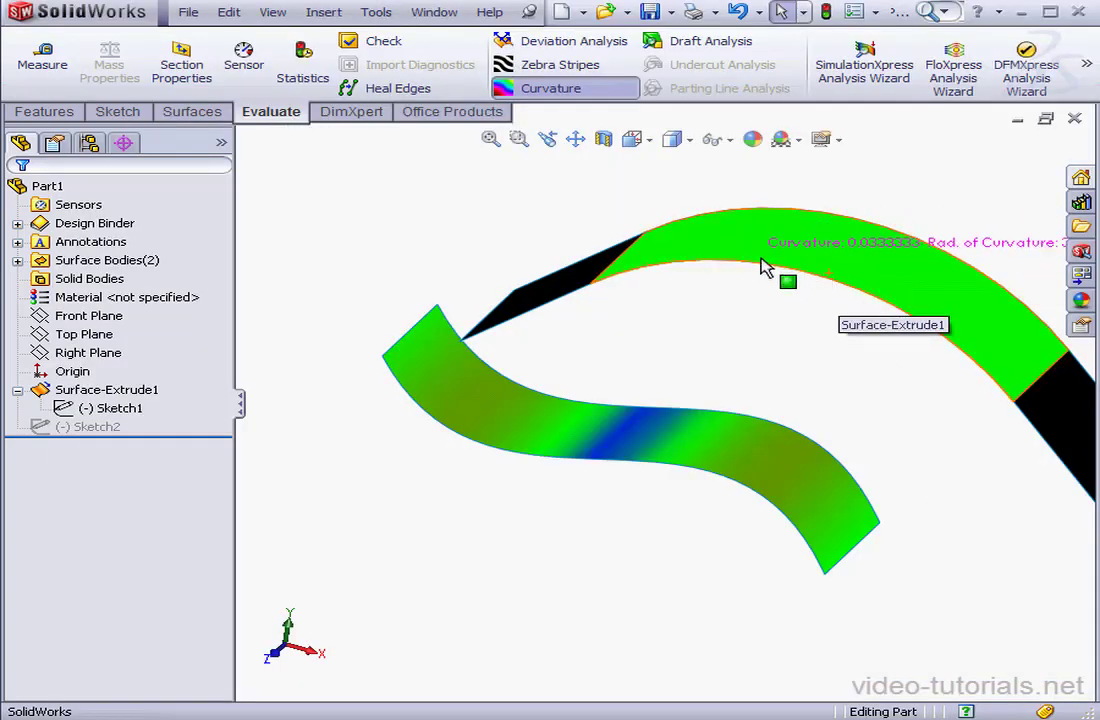
- Set the bright green value of the curvature color scale to 0.006 in the document's model display properties
click(875, 11)
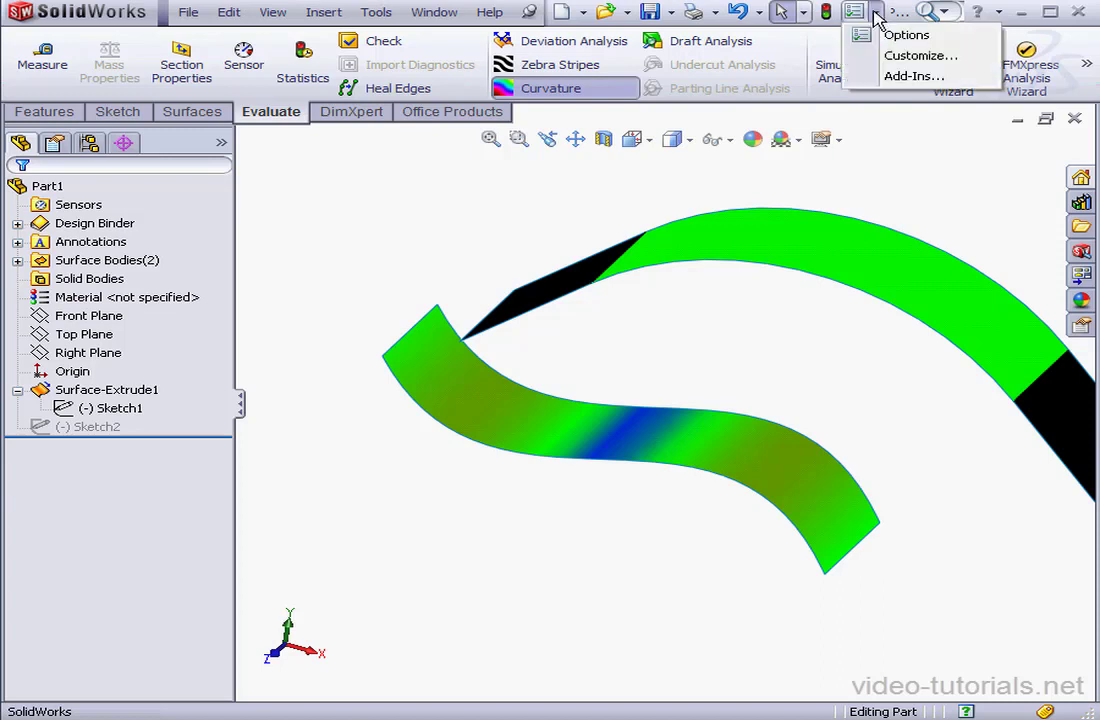
click(905, 35)
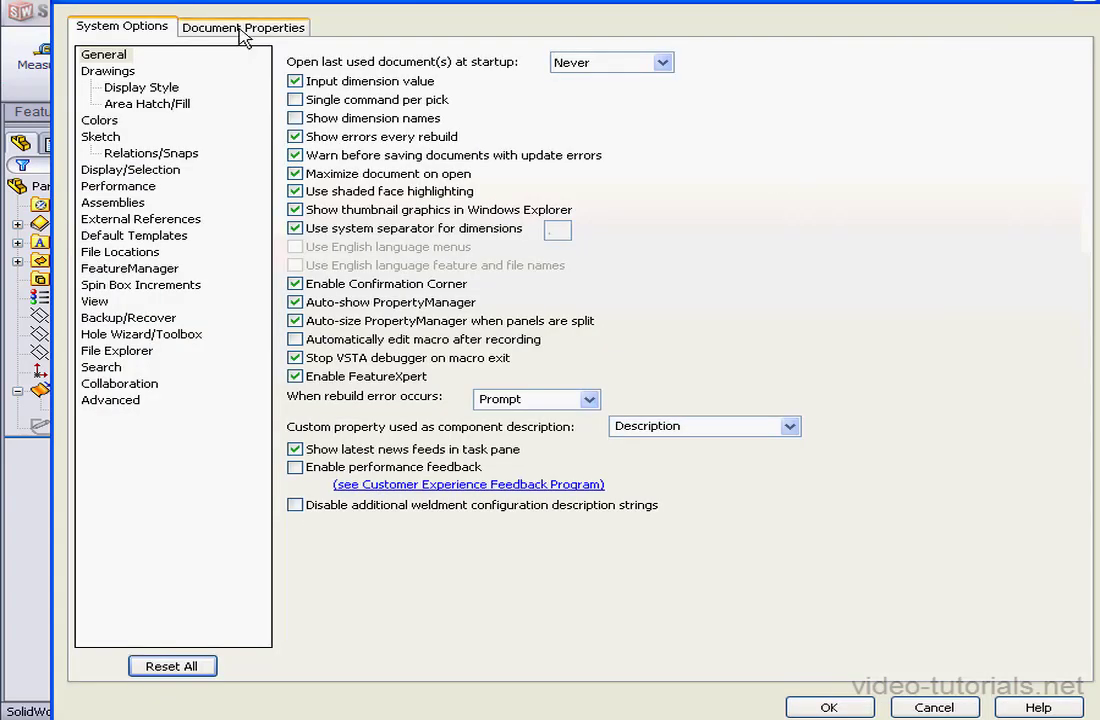
click(205, 24)
click(126, 184)
click(603, 210)
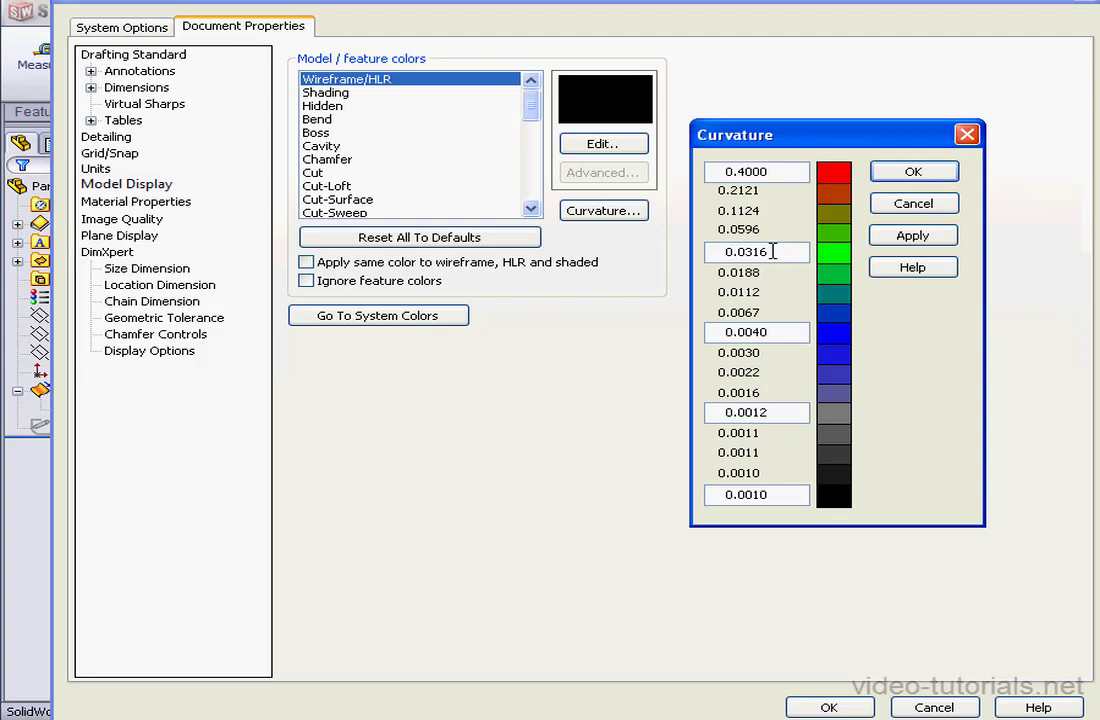
drag(773, 251, 740, 251)
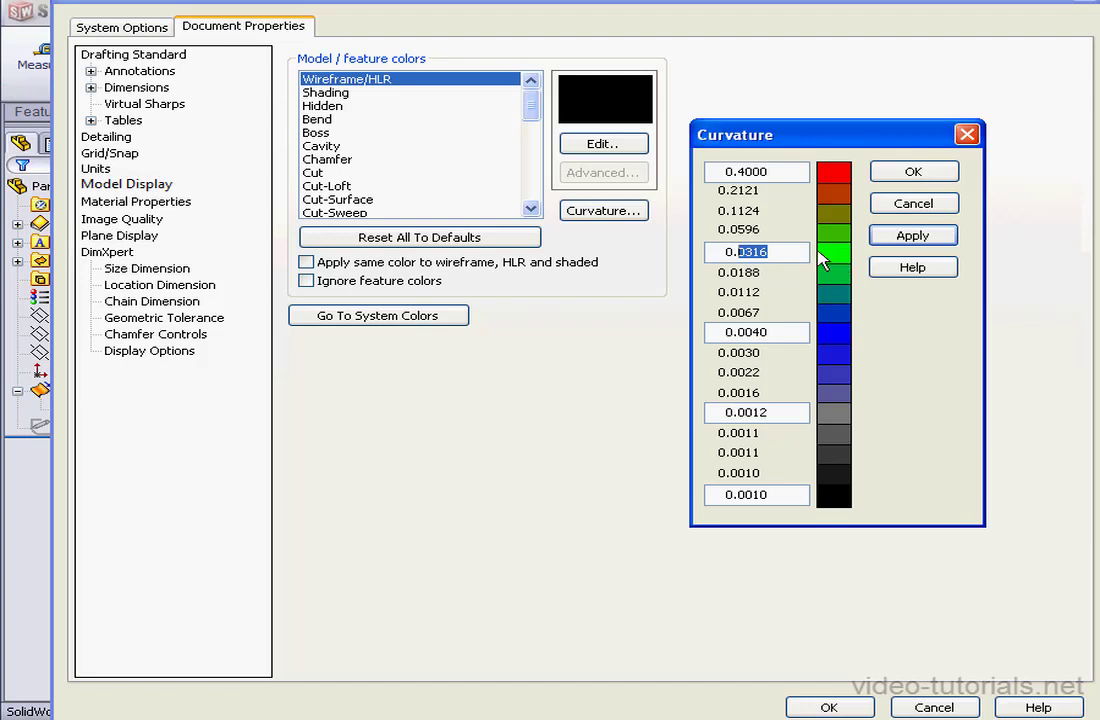
click(763, 252)
text(06)
click(918, 236)
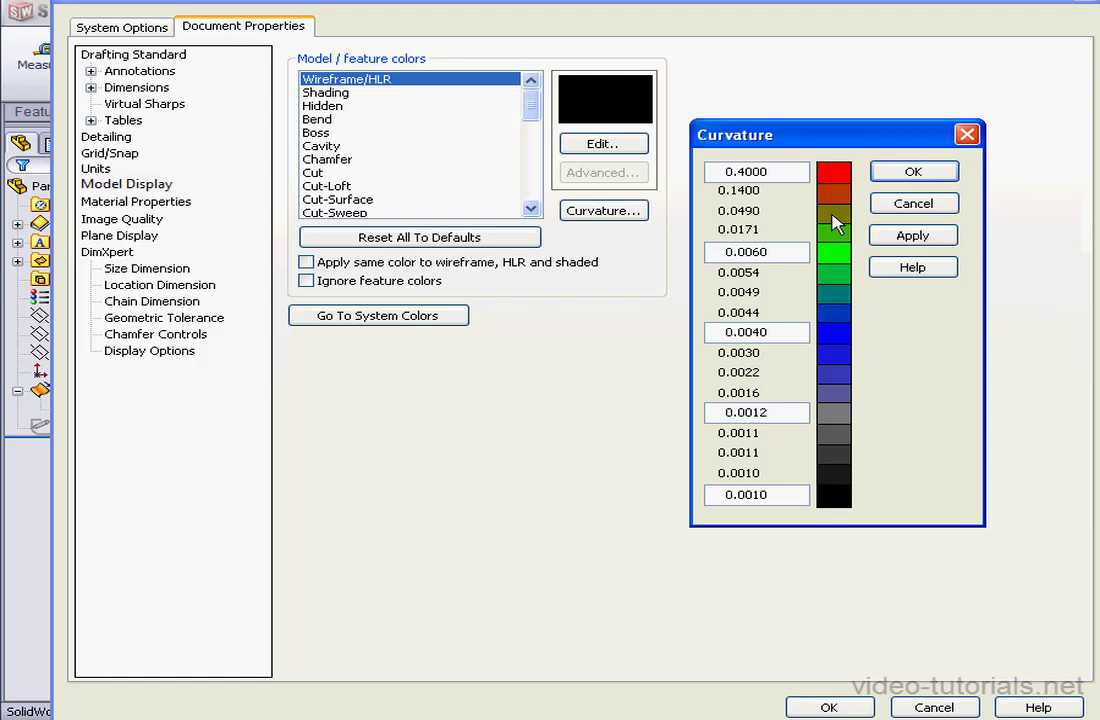
- Set the red value of the curvature color scale to 0.35 and accept the document properties
drag(770, 172, 752, 172)
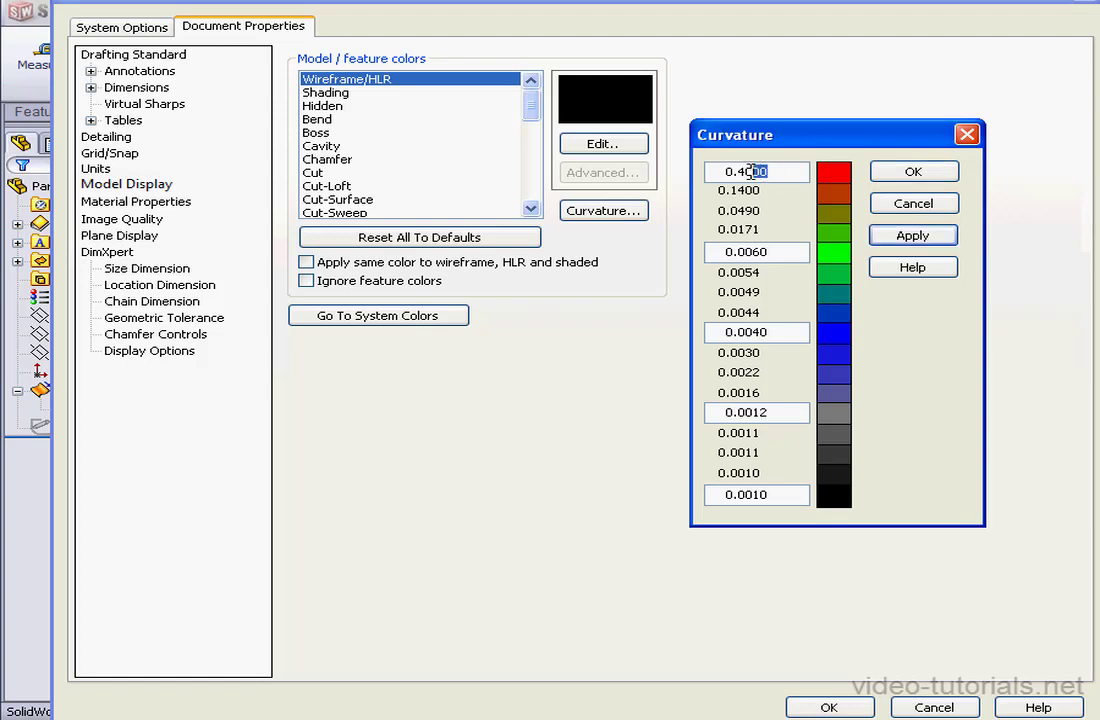
text(35)
click(940, 235)
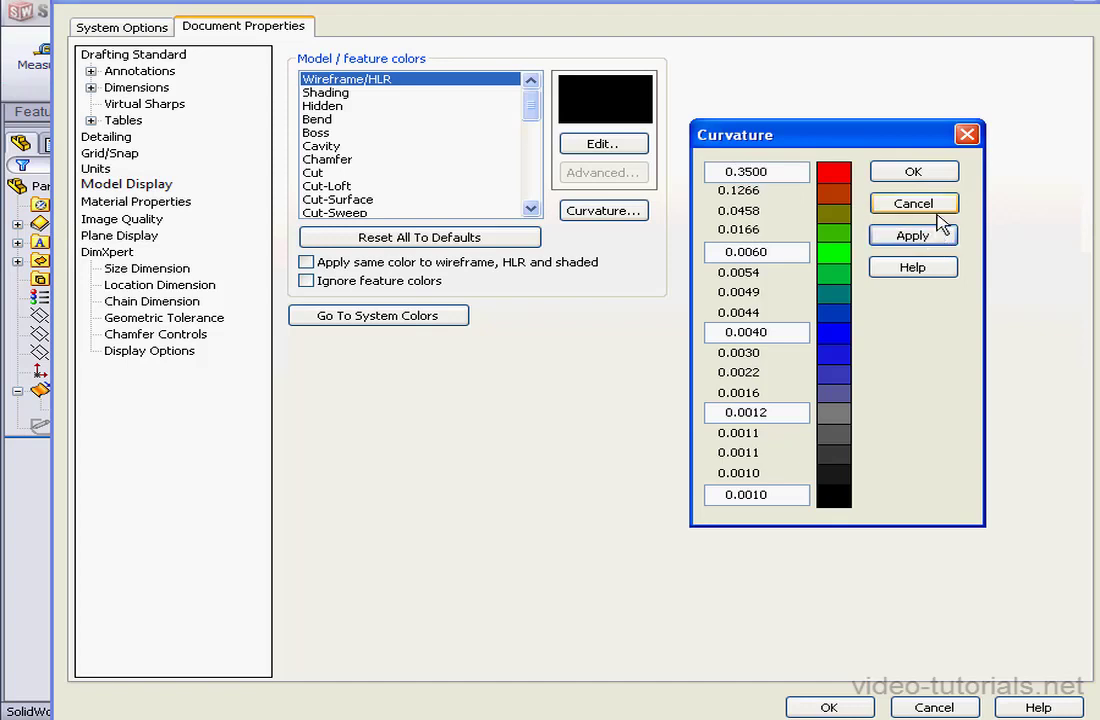
click(855, 706)
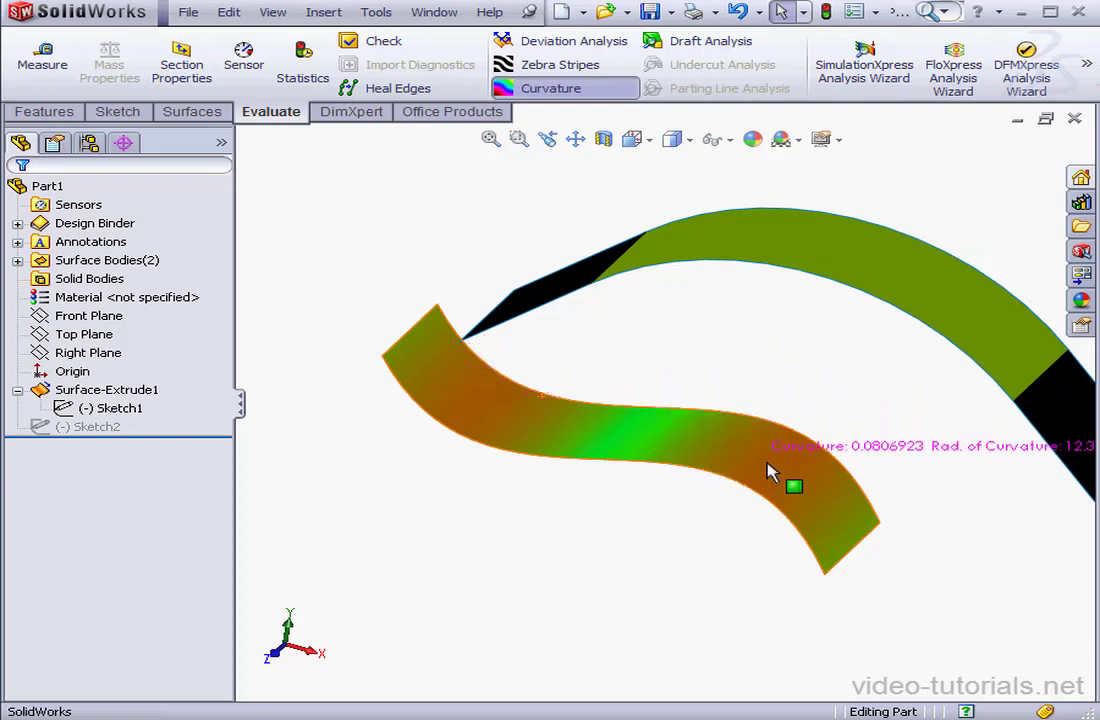
- Hide the Surface-Extrude1 feature
click(100, 389)
right_click(133, 392)
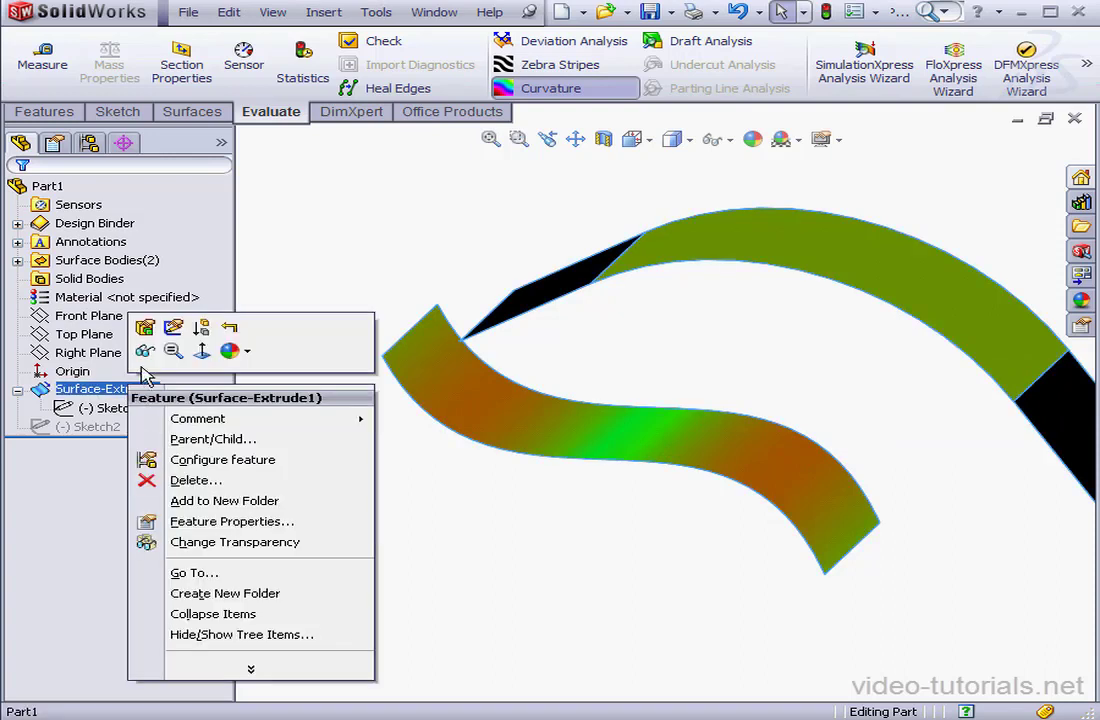
click(145, 351)
- Show Sketch2 in the graphics area and open it for editing
click(101, 412)
click(97, 427)
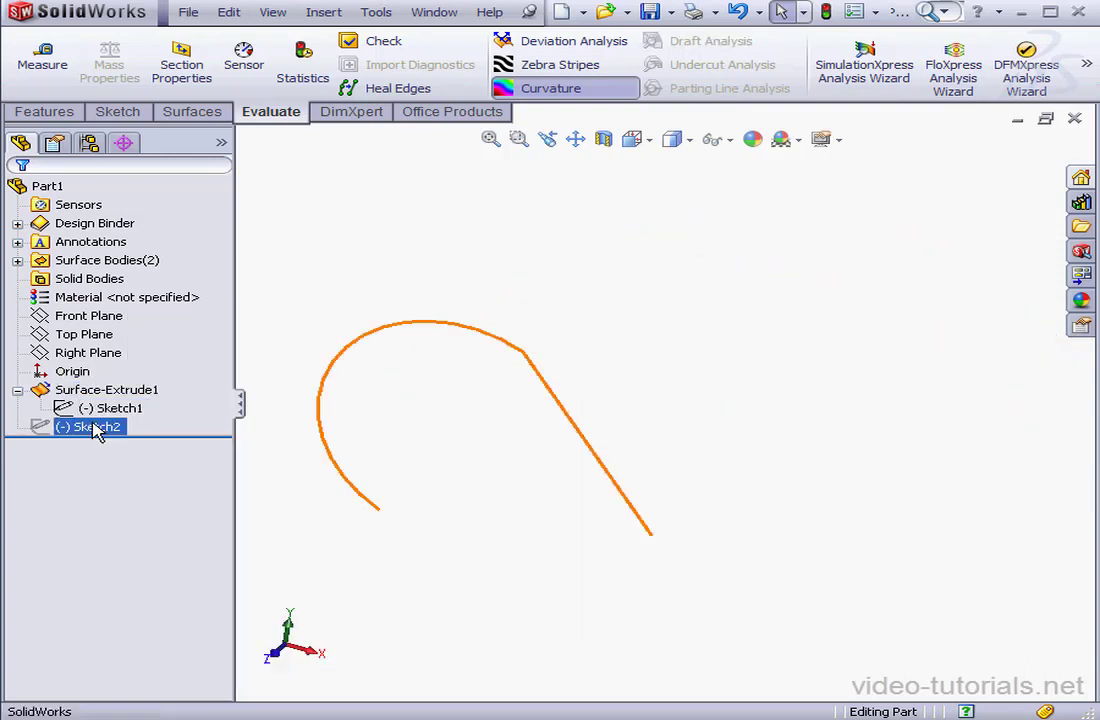
right_click(97, 427)
click(162, 362)
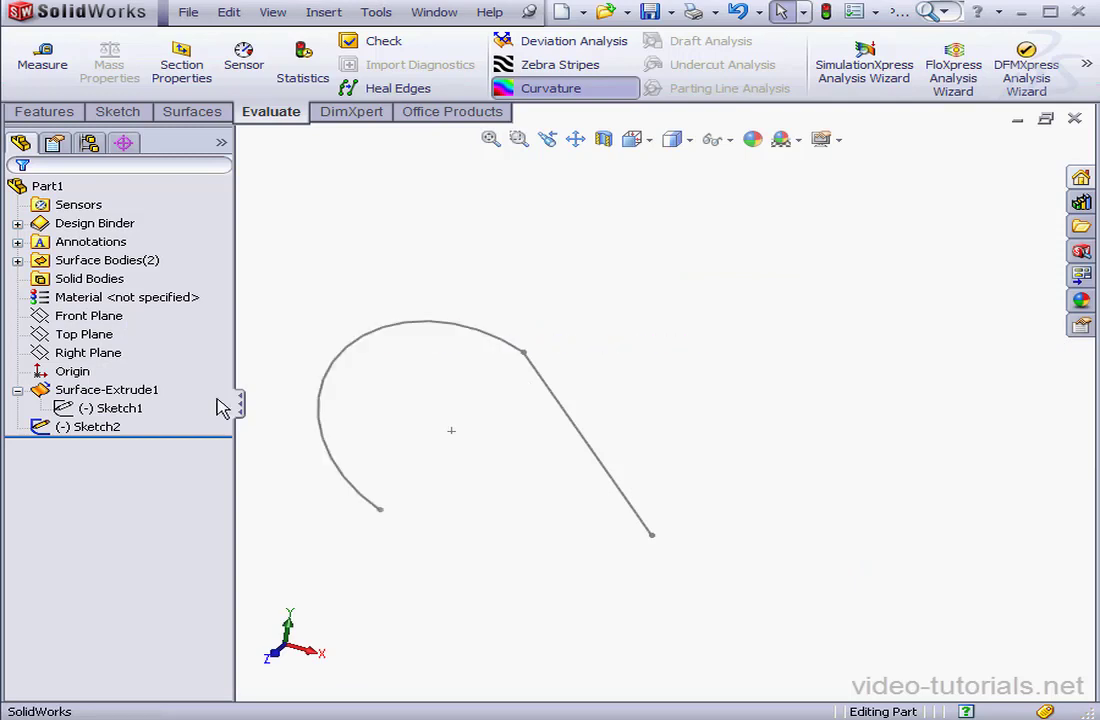
click(97, 427)
right_click(104, 434)
click(145, 375)
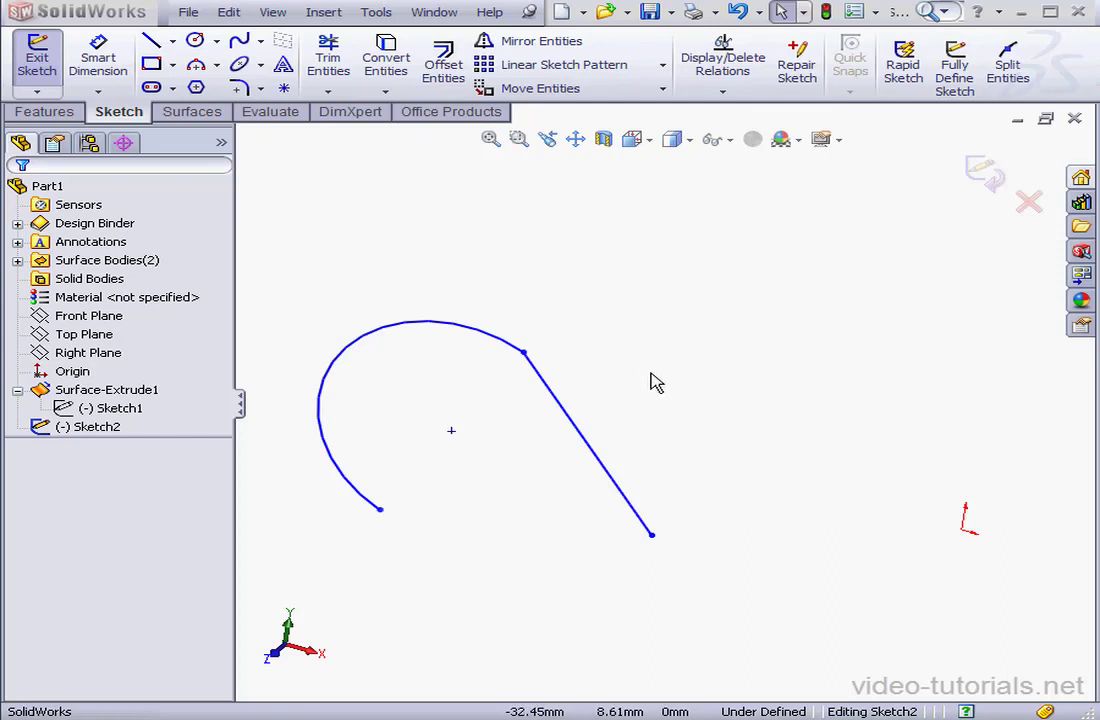
- Show curvature combs on both the arc and the spline, then check the curvature value where they meet
drag(670, 385, 420, 303)
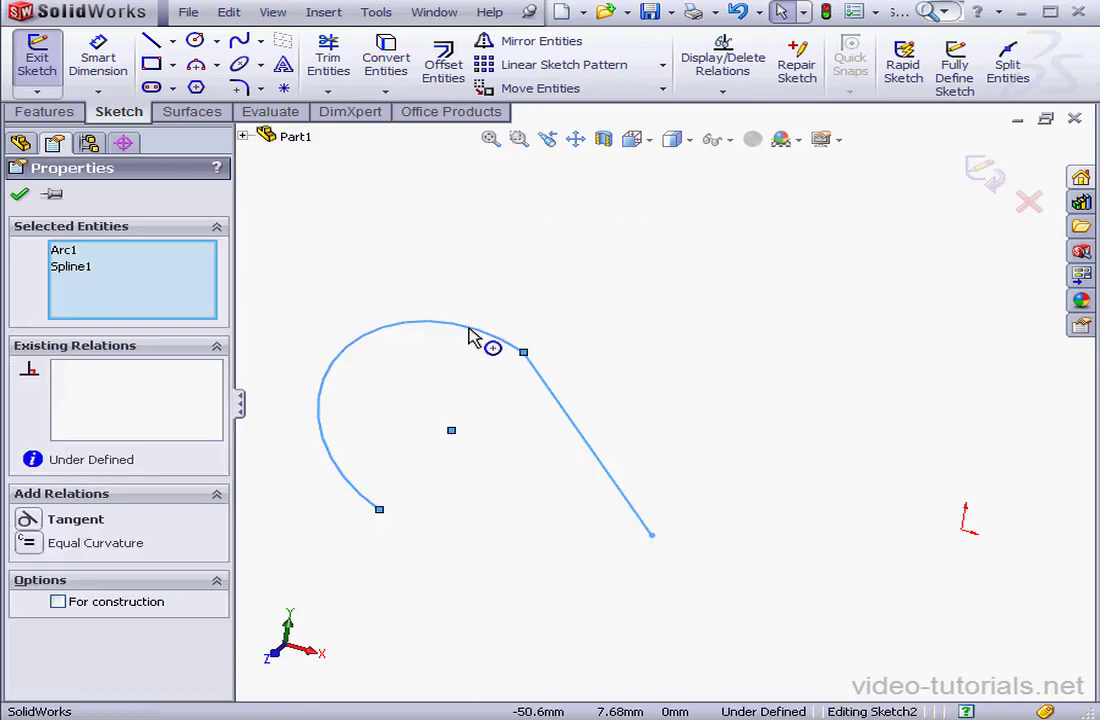
right_click(473, 329)
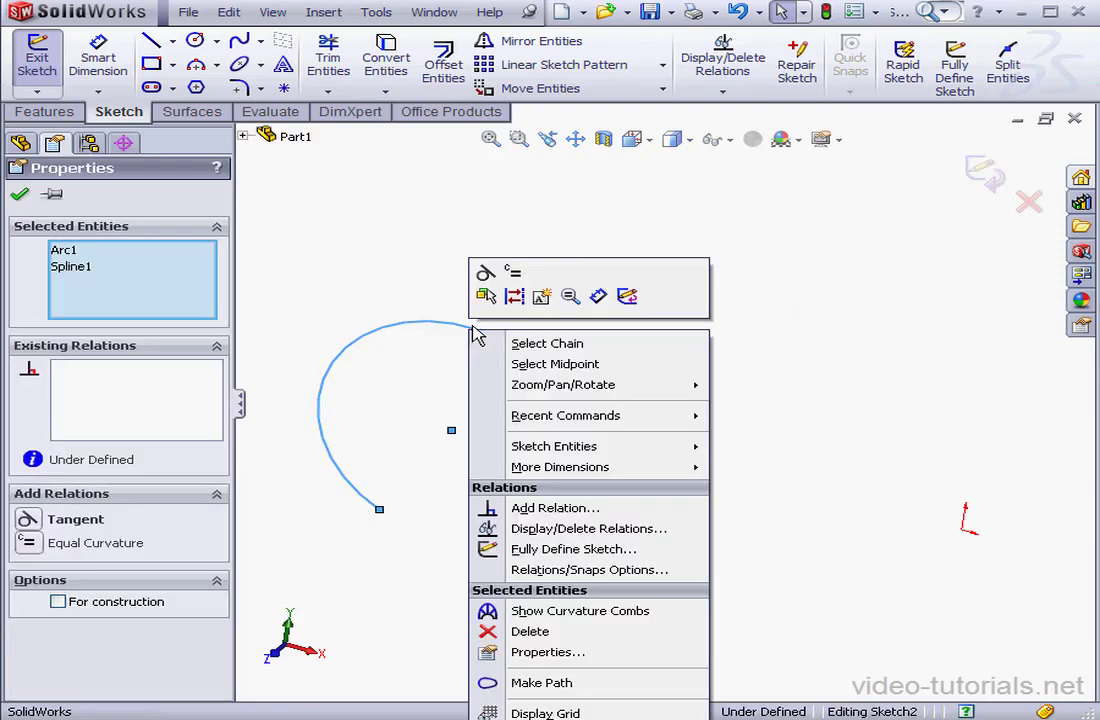
click(585, 621)
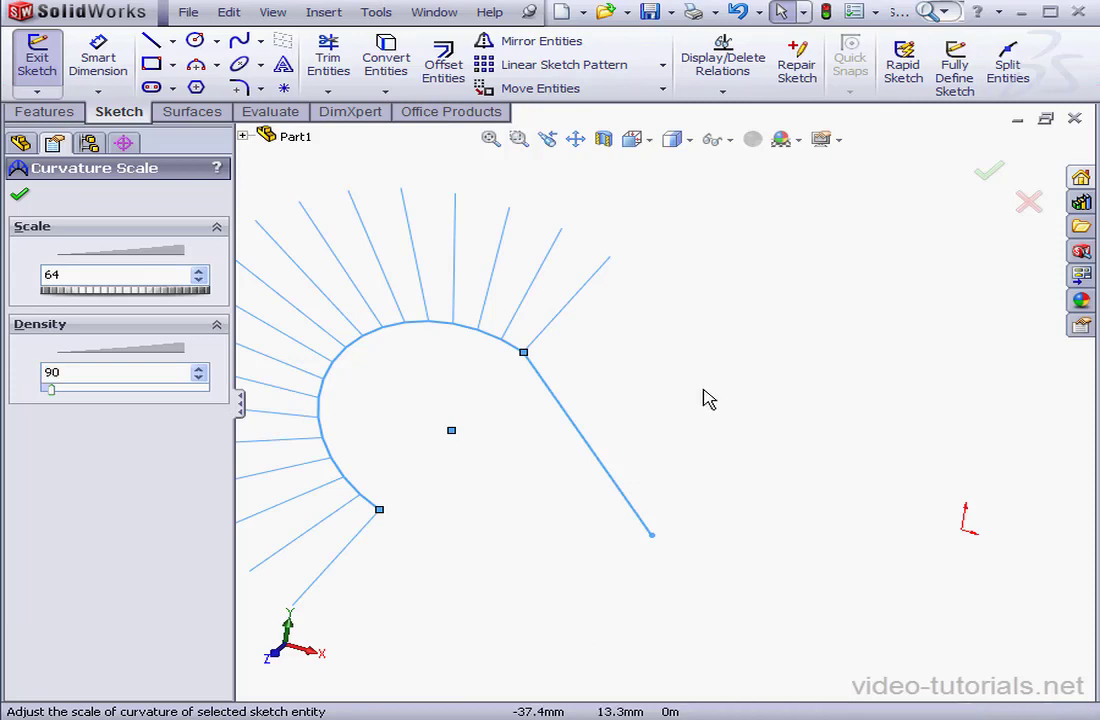
click(576, 140)
drag(483, 332, 594, 349)
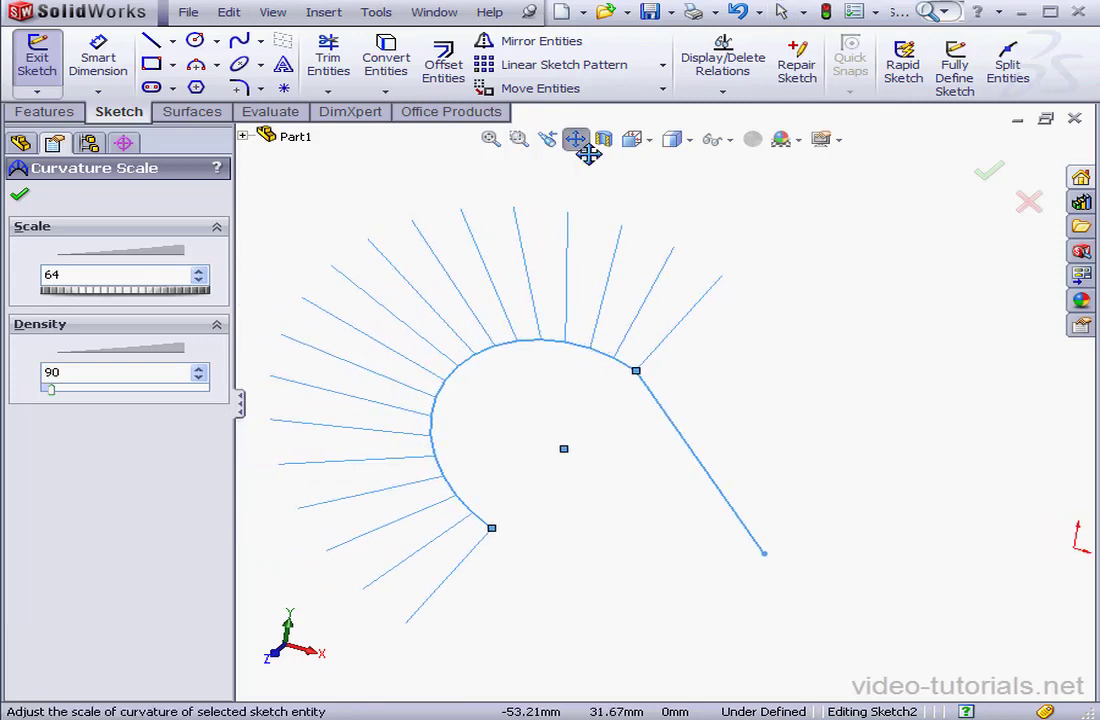
click(584, 142)
mouse_move(603, 363)
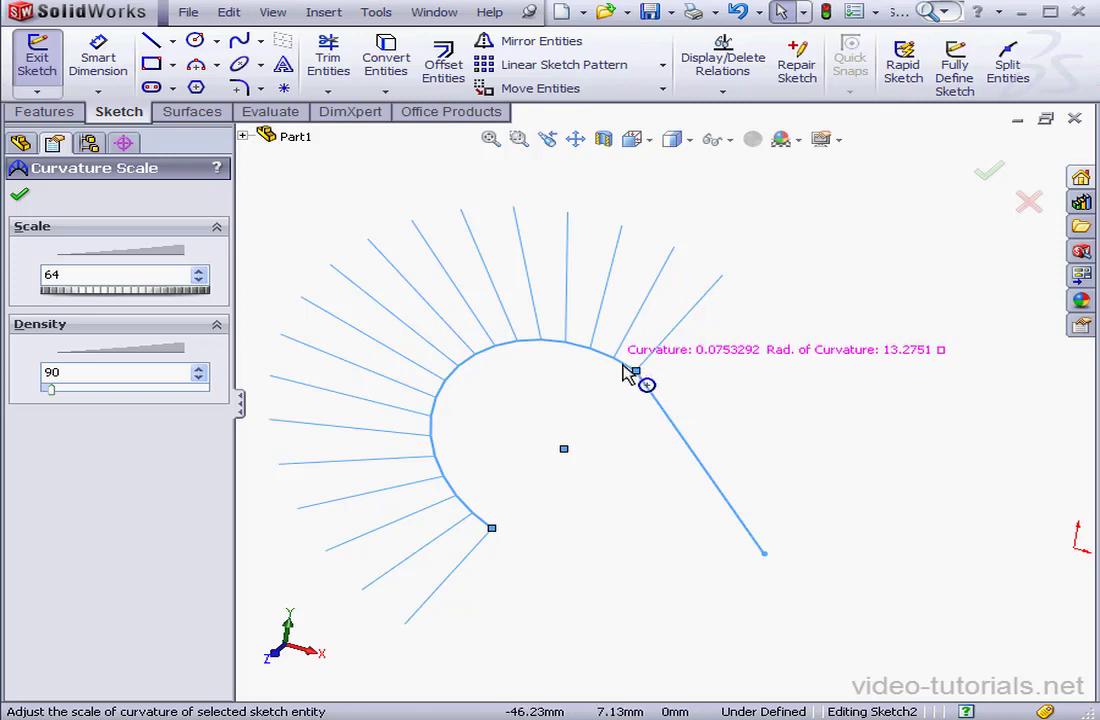
click(20, 196)
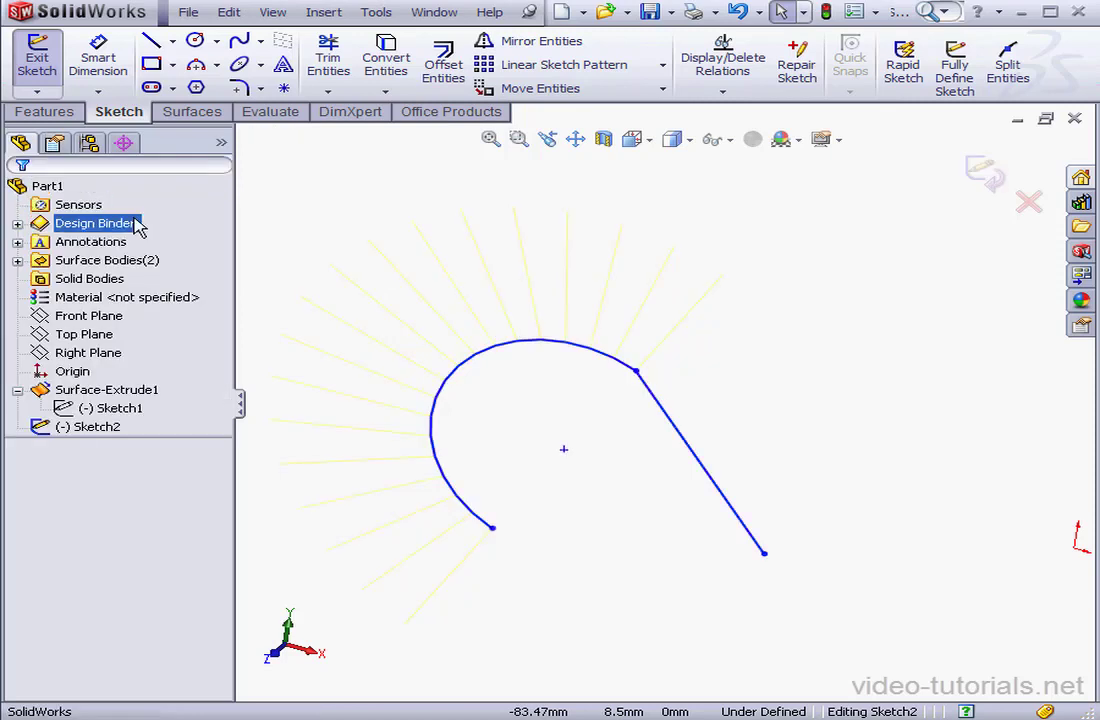
- Add a Tangent relation between the arc and the spline and check the curvature combs at their junction
drag(729, 412, 590, 347)
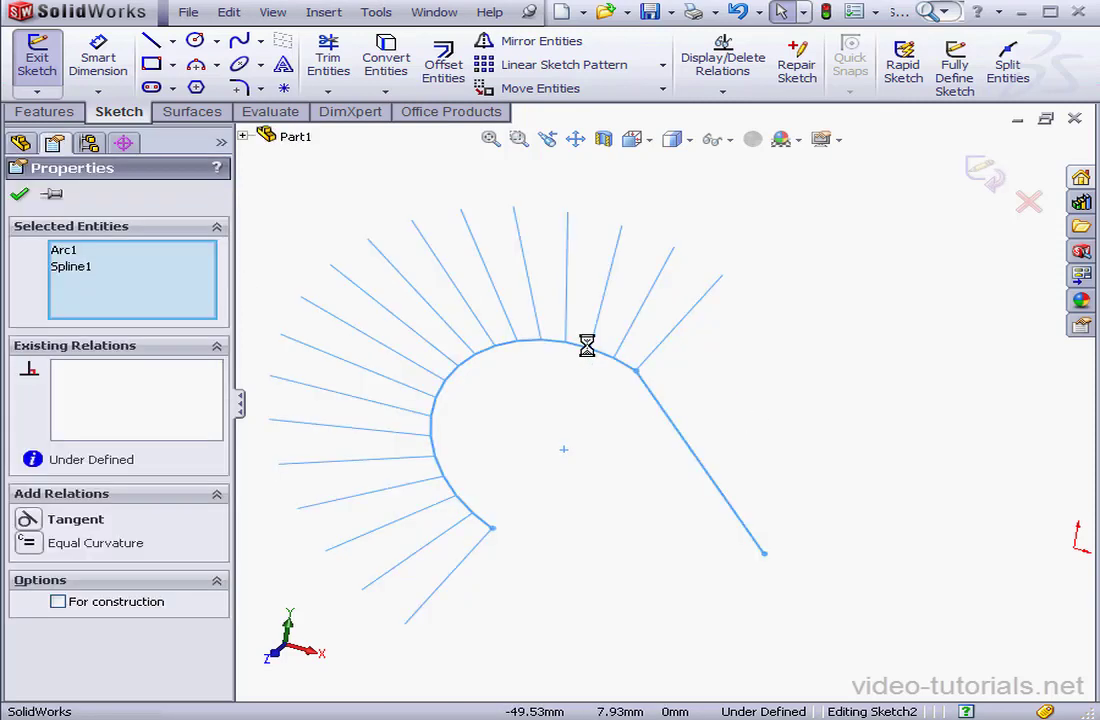
click(28, 522)
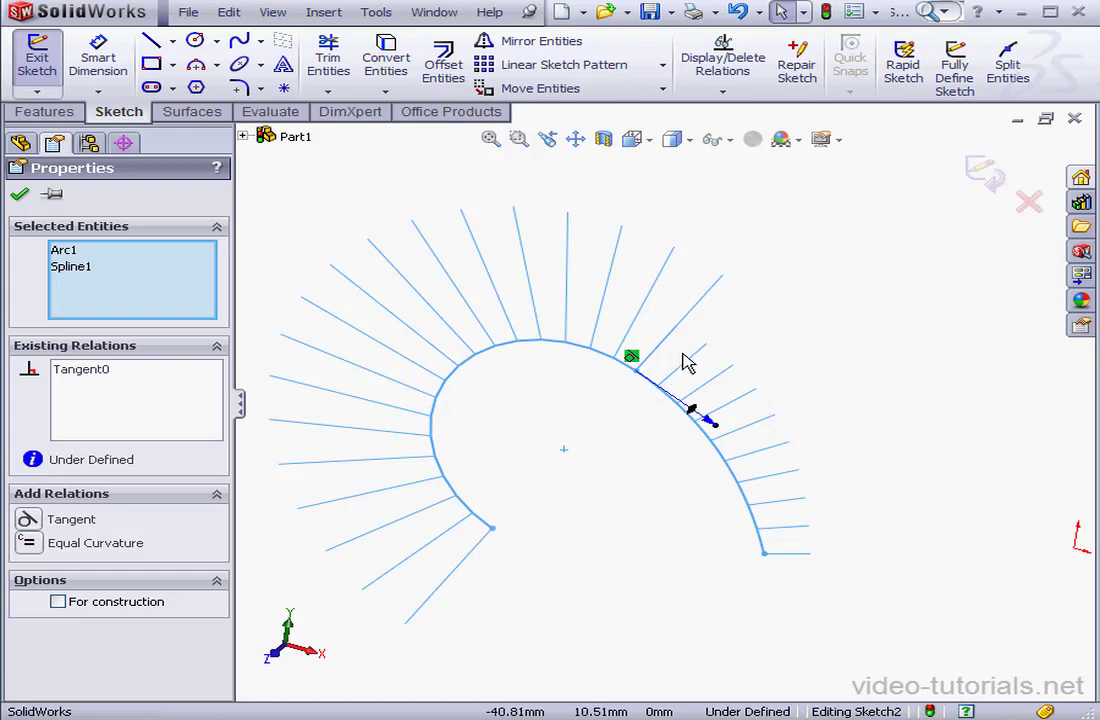
mouse_move(658, 390)
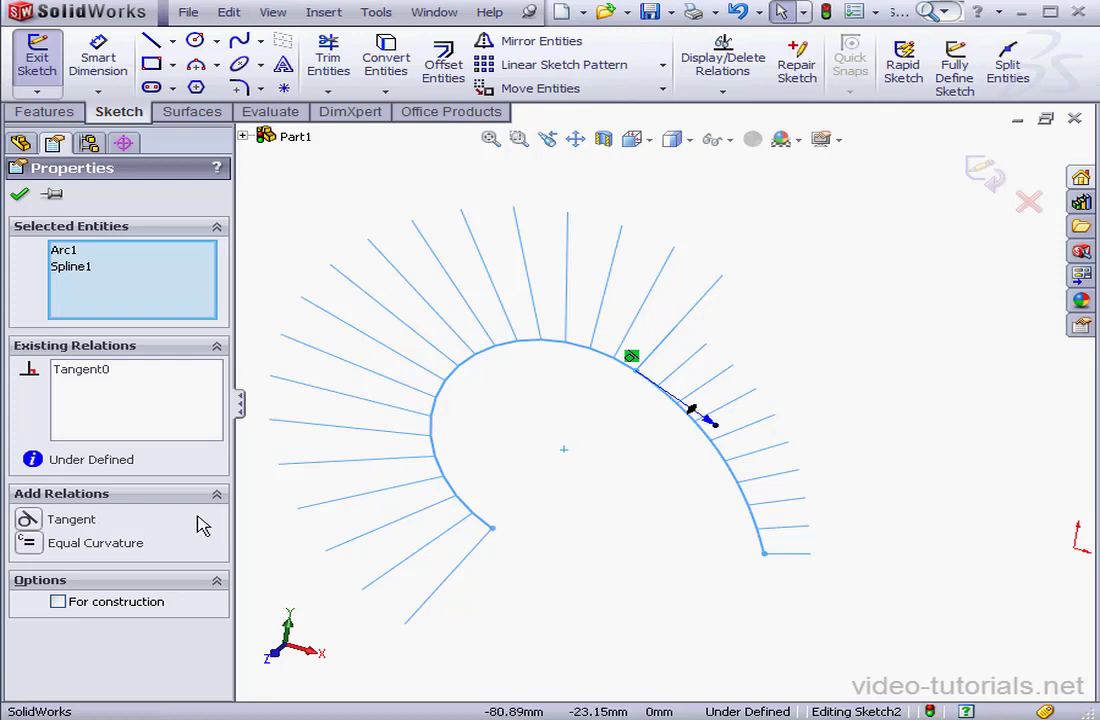
- Add an Equal Curvature relation between the arc and the spline, check the combs at the junction, and exit the sketch
click(28, 543)
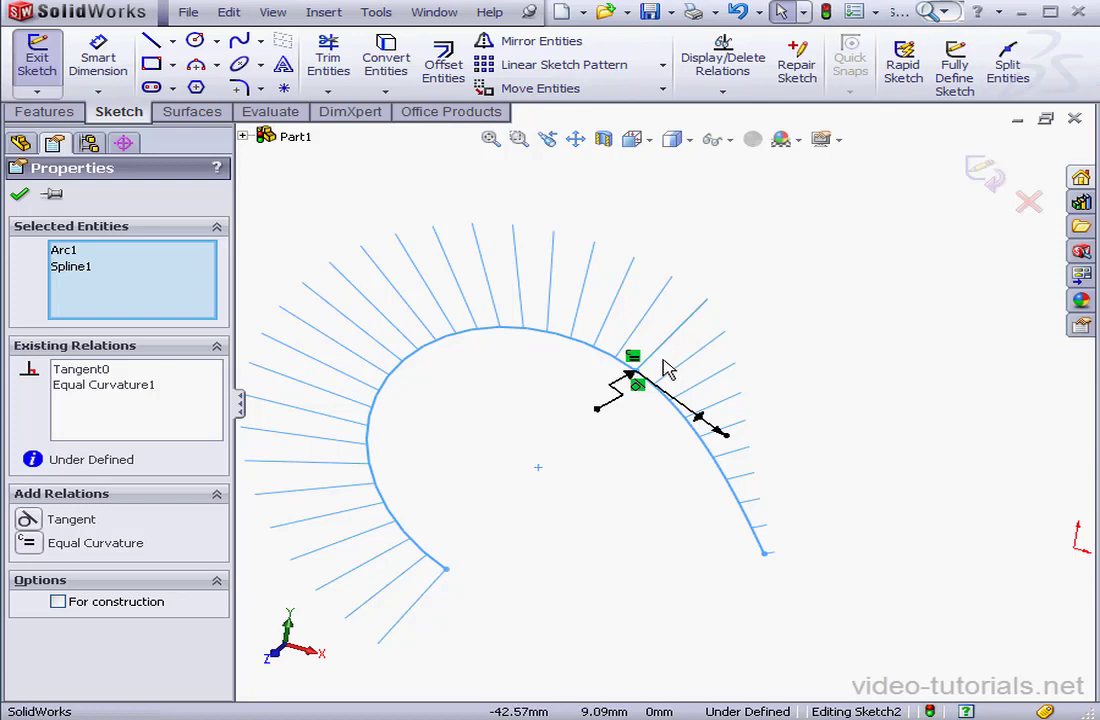
mouse_move(633, 376)
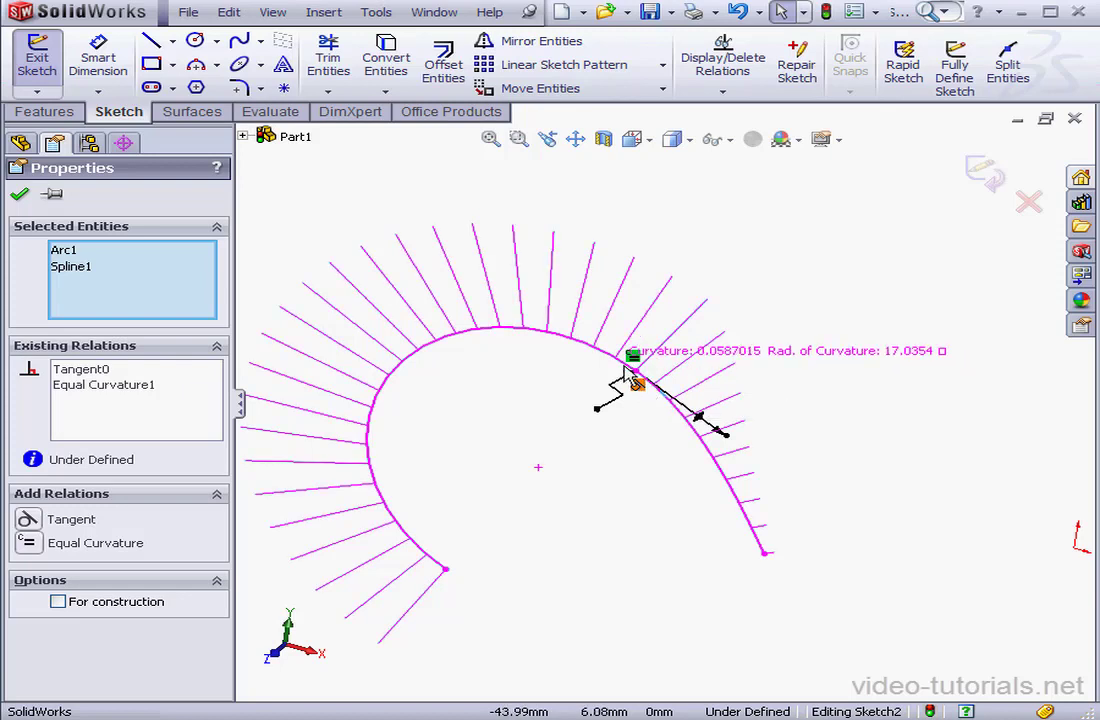
click(984, 171)
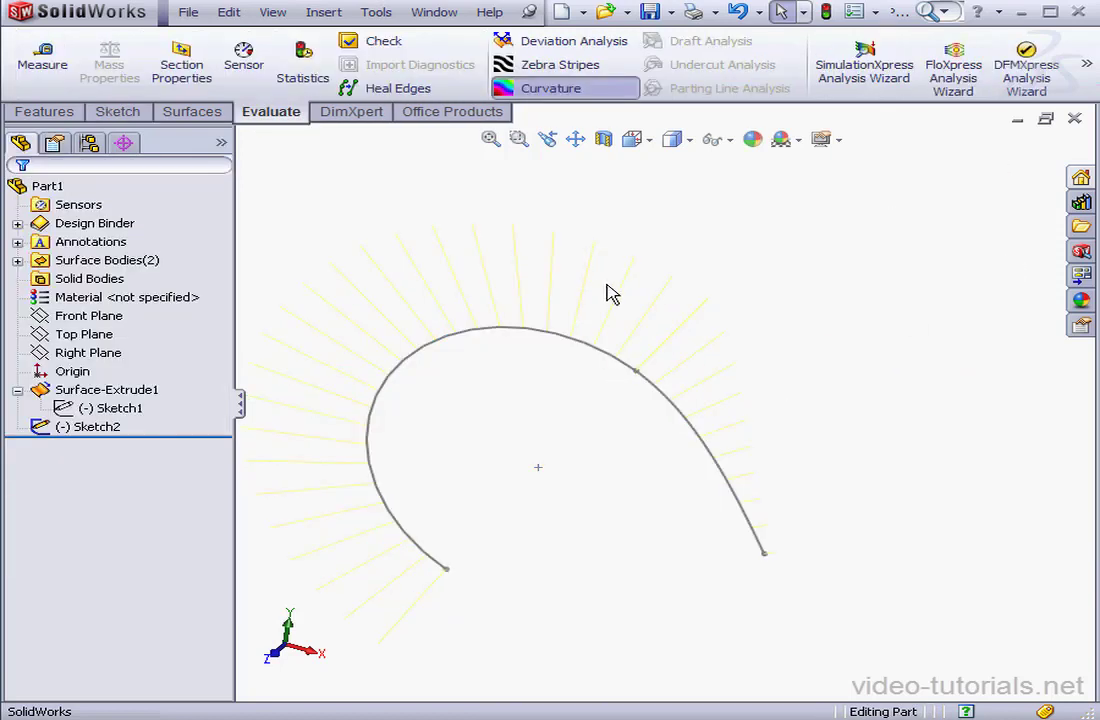
- Create an extruded surface from Sketch2 with a 13 mm blind depth
click(168, 112)
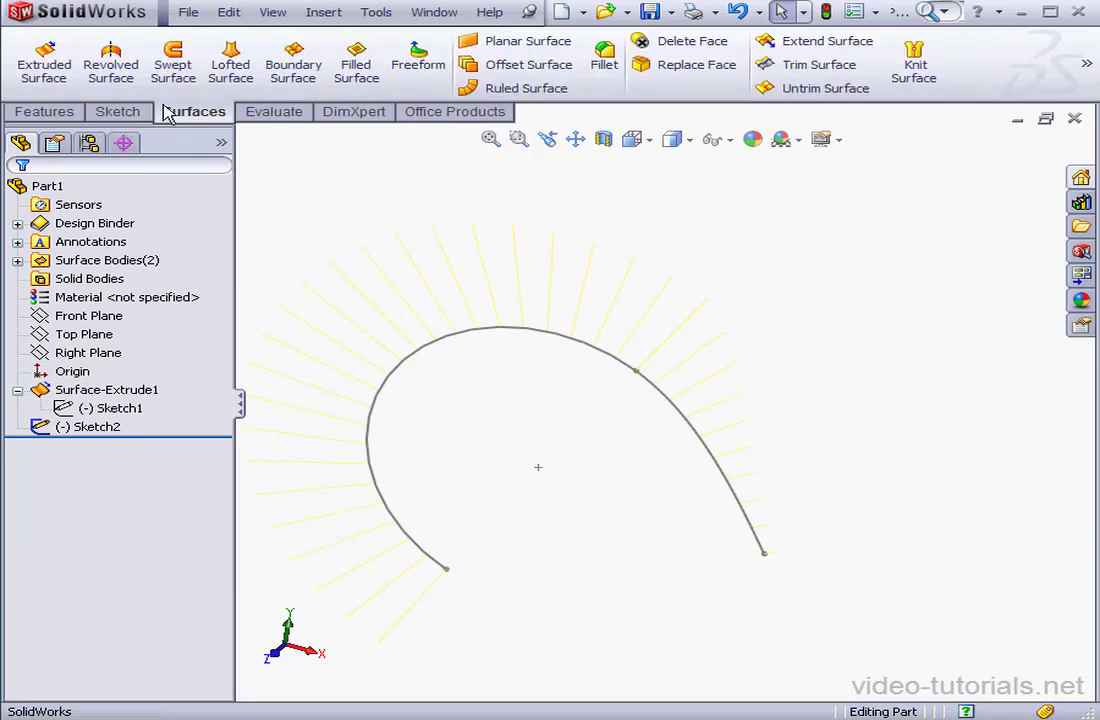
click(44, 66)
click(626, 367)
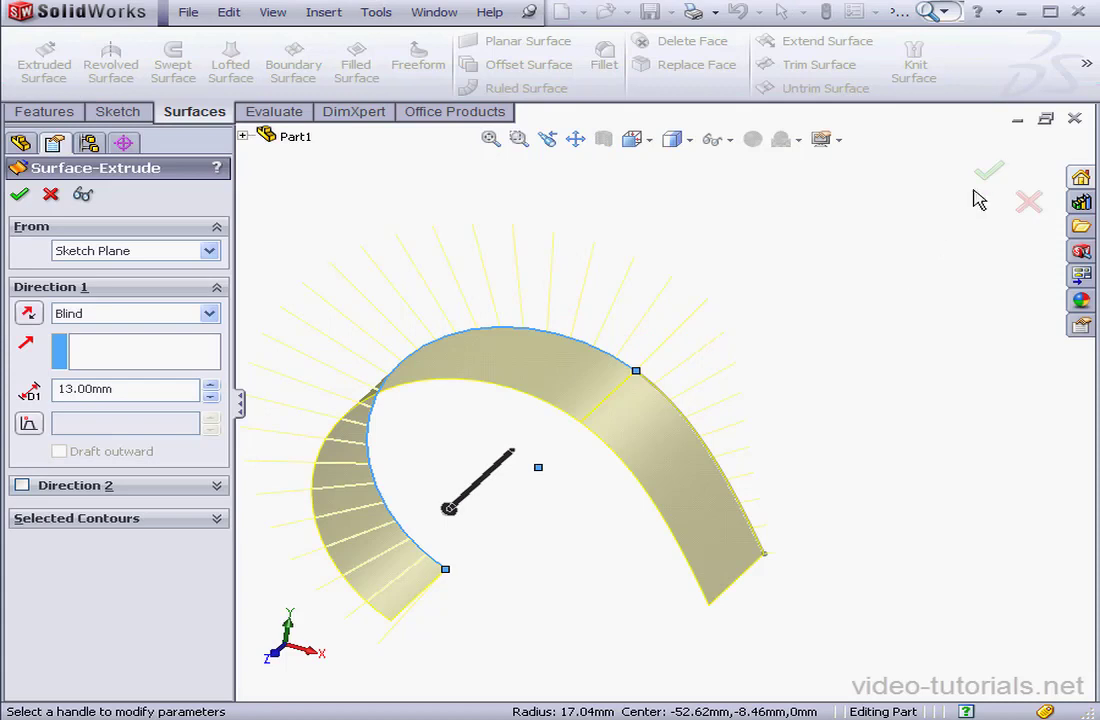
click(986, 178)
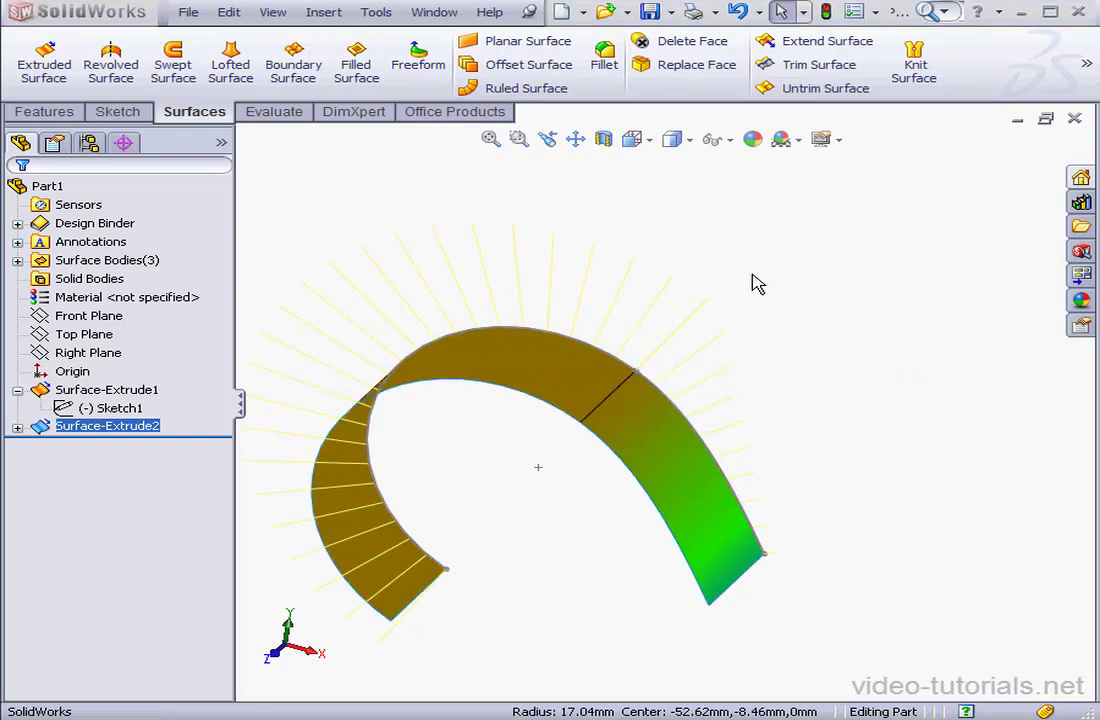
- Reopen Sketch2 under Surface-Extrude2 for editing, viewed normal to its sketch plane
click(17, 427)
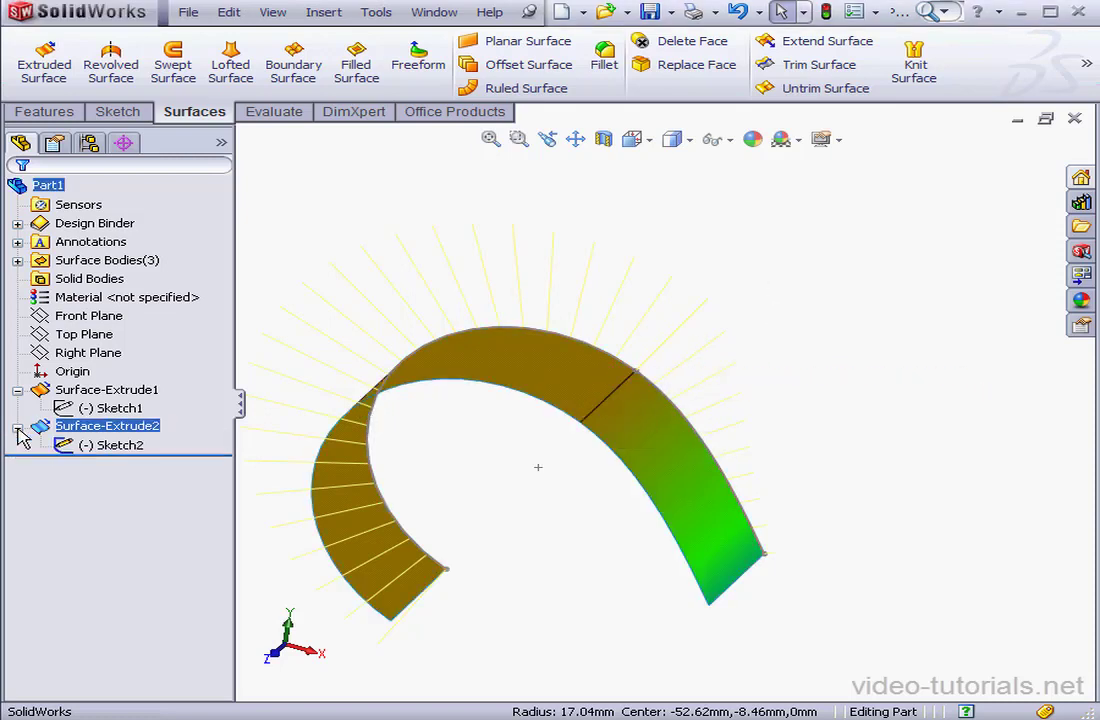
right_click(90, 447)
click(94, 389)
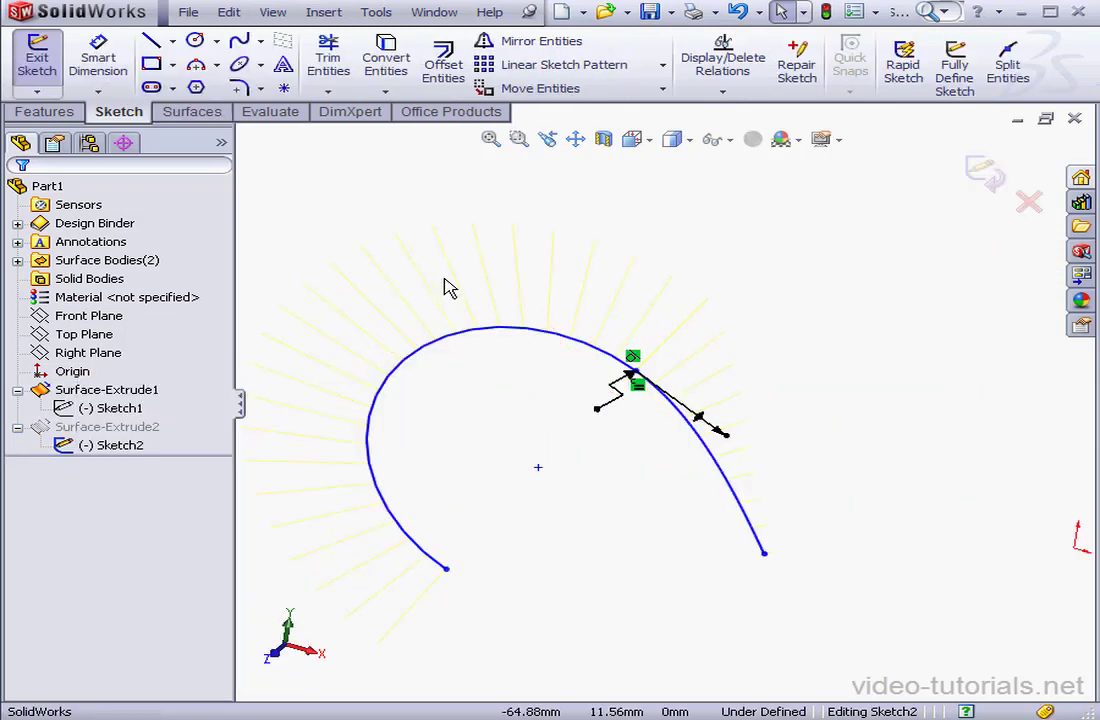
click(648, 141)
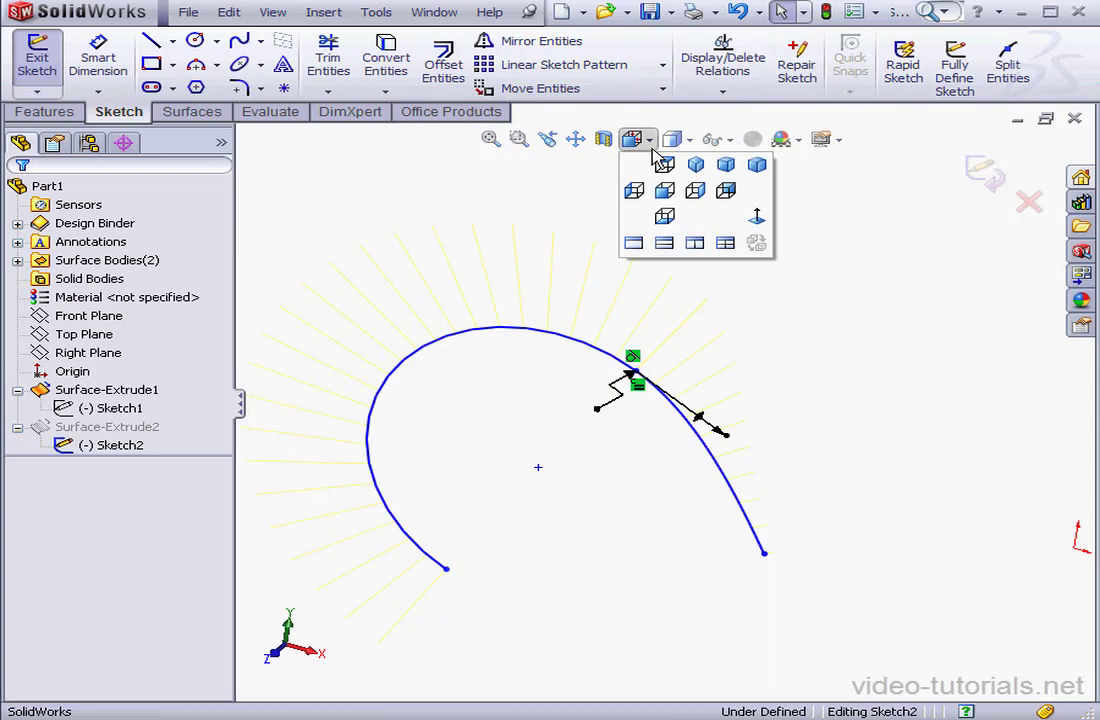
click(761, 218)
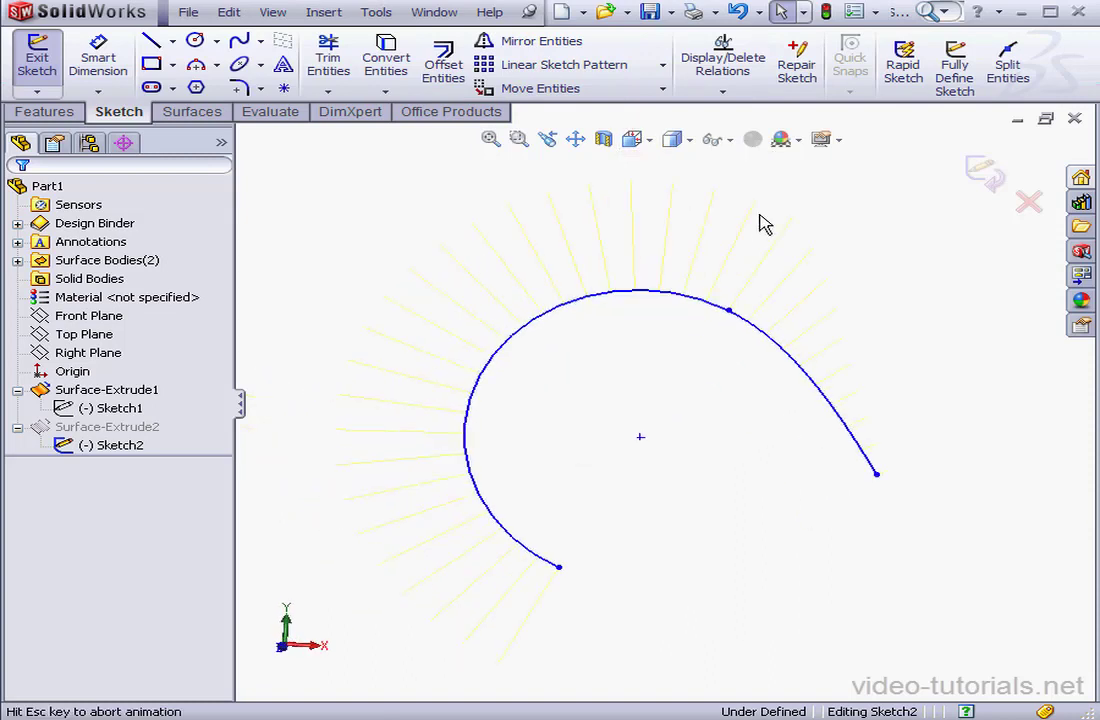
click(576, 140)
mouse_move(753, 322)
mouse_down()
mouse_move(690, 327)
mouse_move(588, 309)
mouse_up()
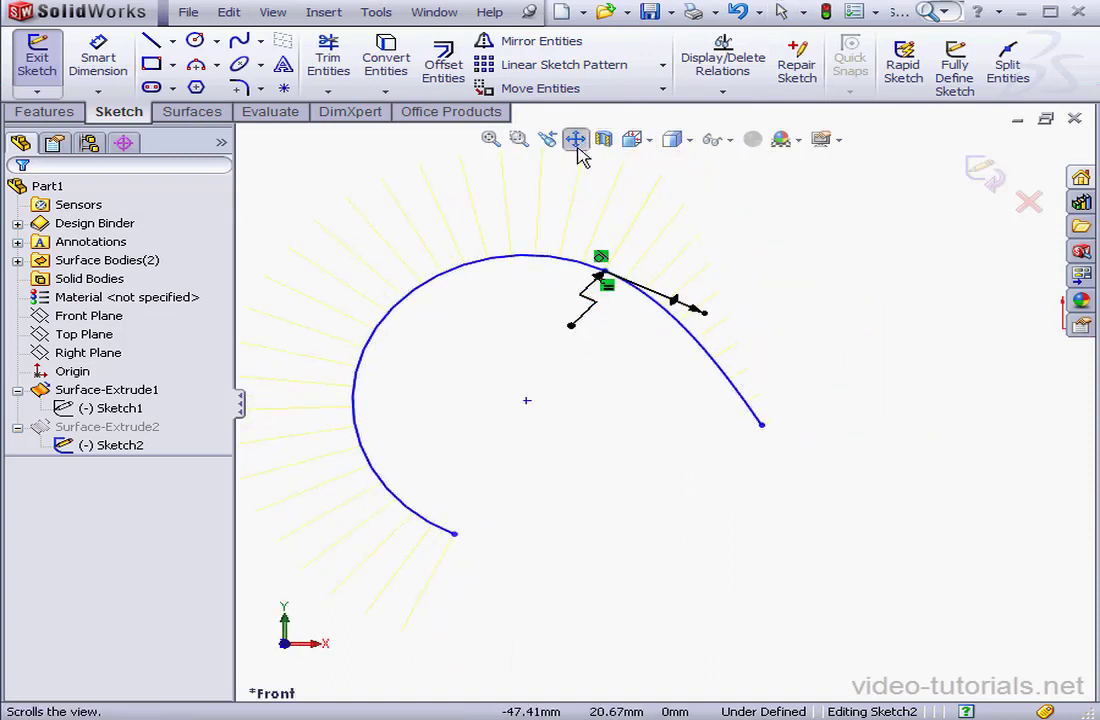
click(576, 140)
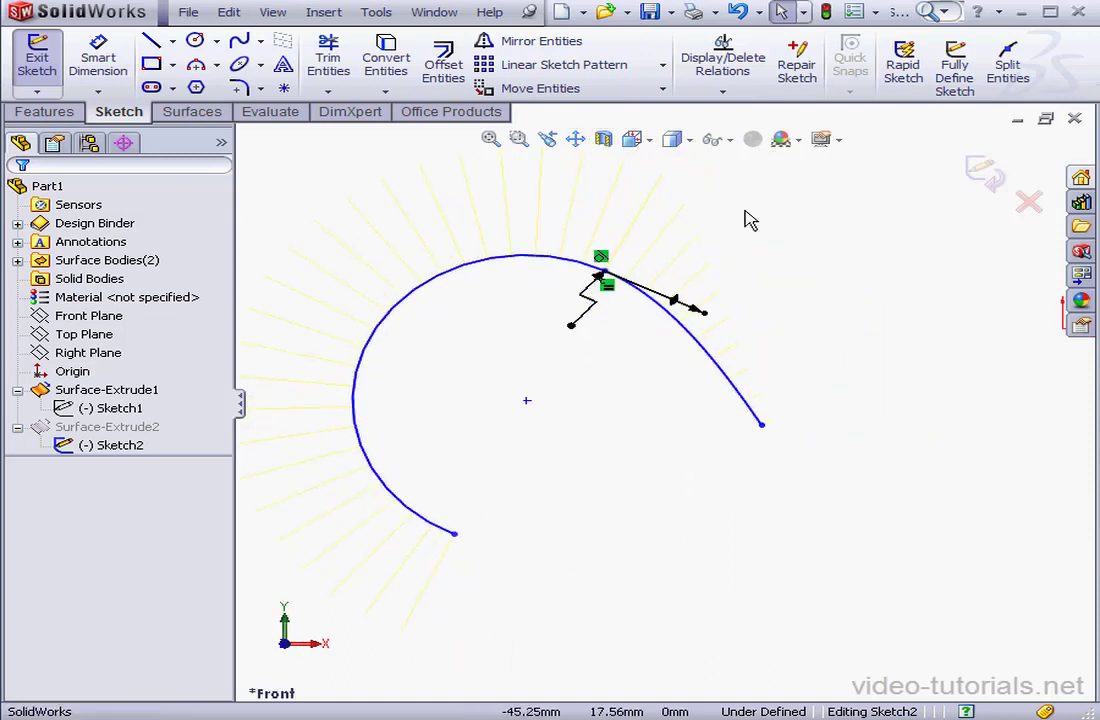
- Draw a centerline from the arc's center to the arc-spline junction and a second centerline perpendicular to it from that junction
click(172, 41)
click(165, 86)
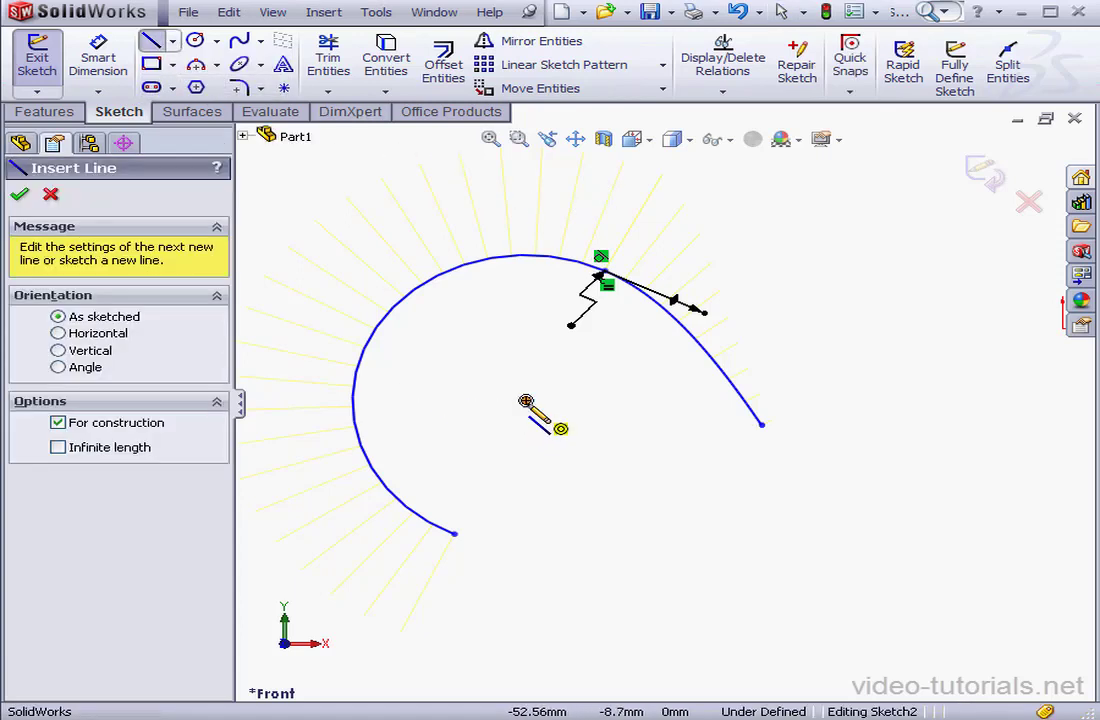
click(527, 401)
click(606, 281)
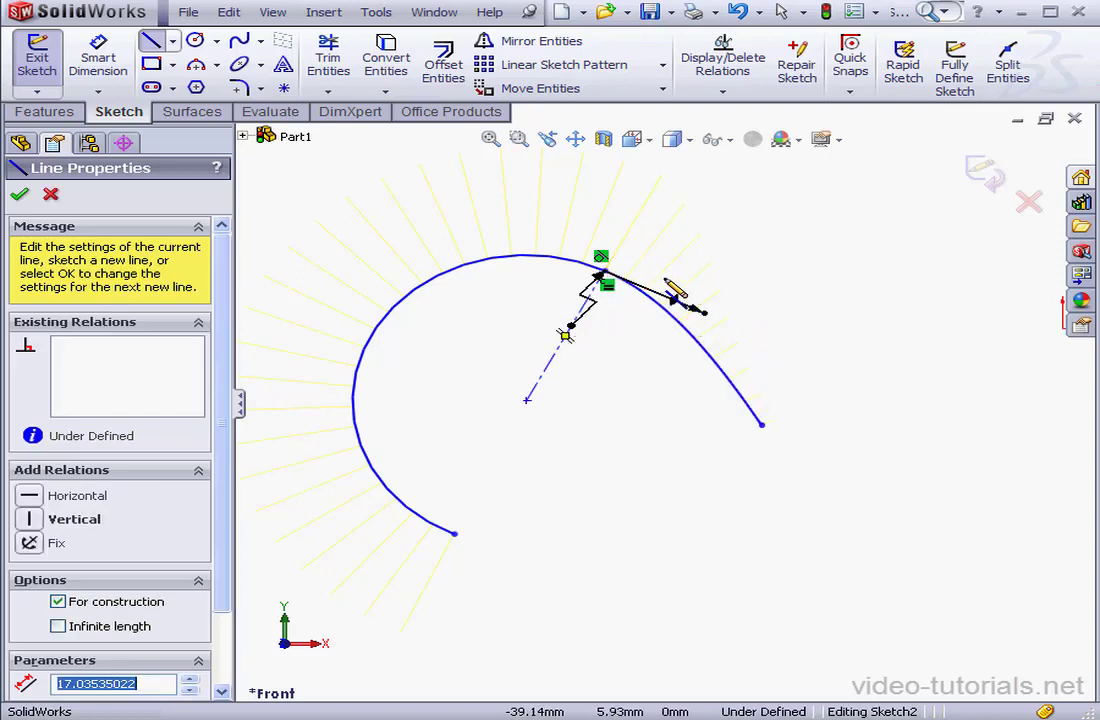
click(605, 273)
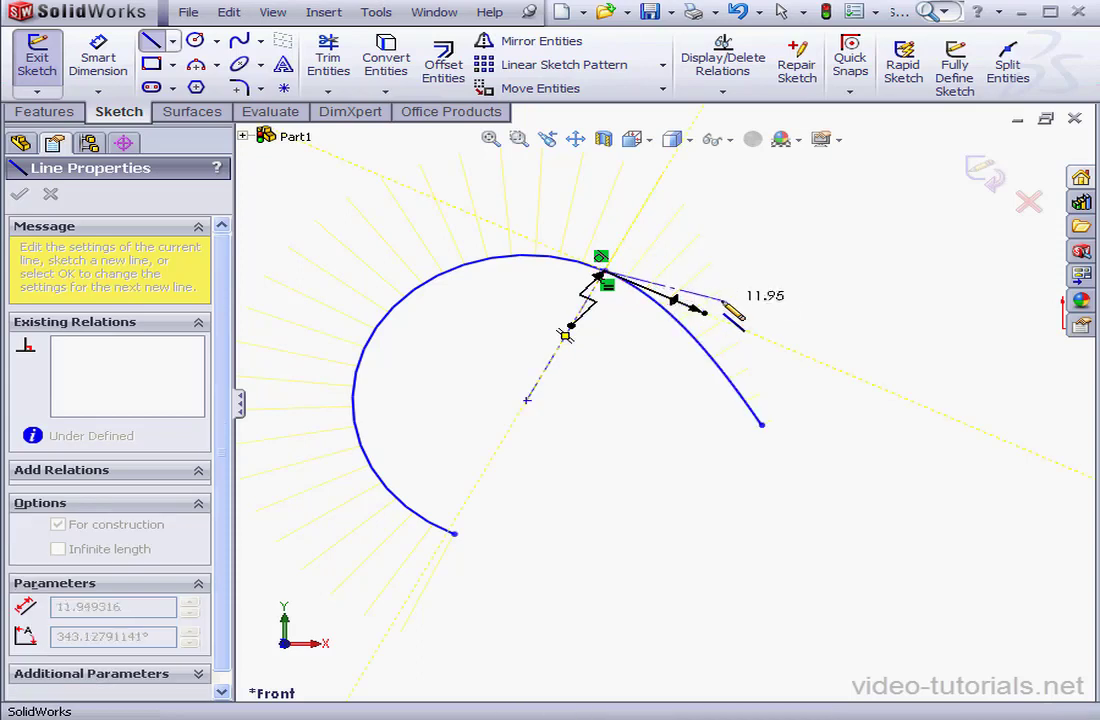
click(764, 338)
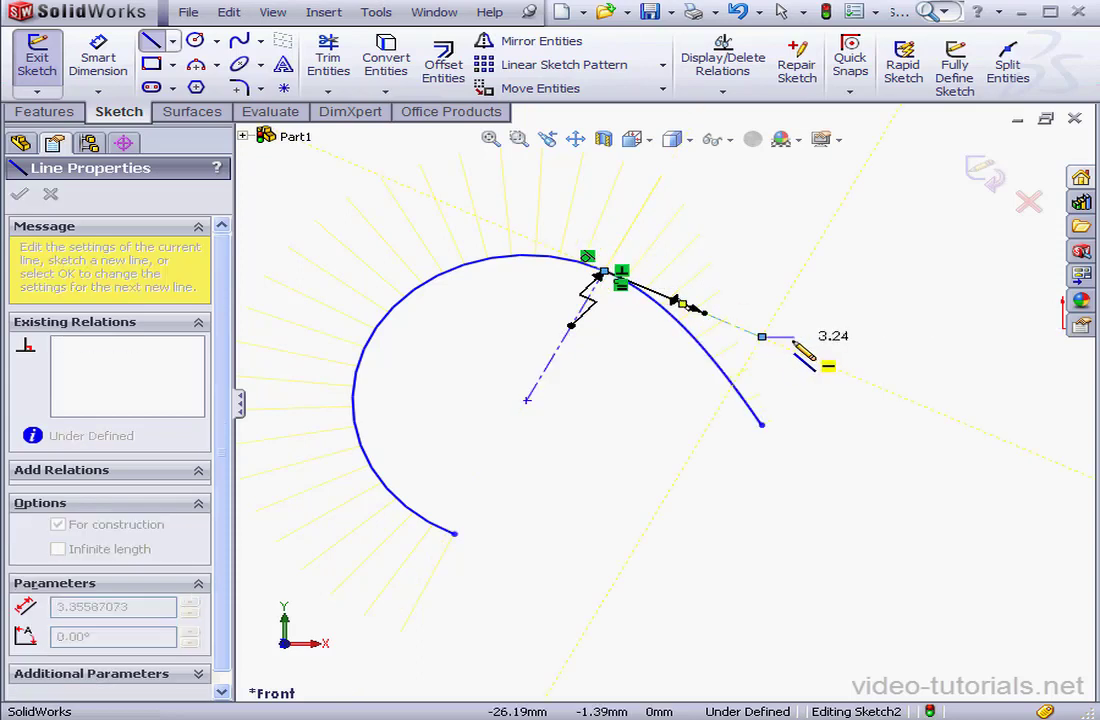
right_click(810, 340)
click(845, 356)
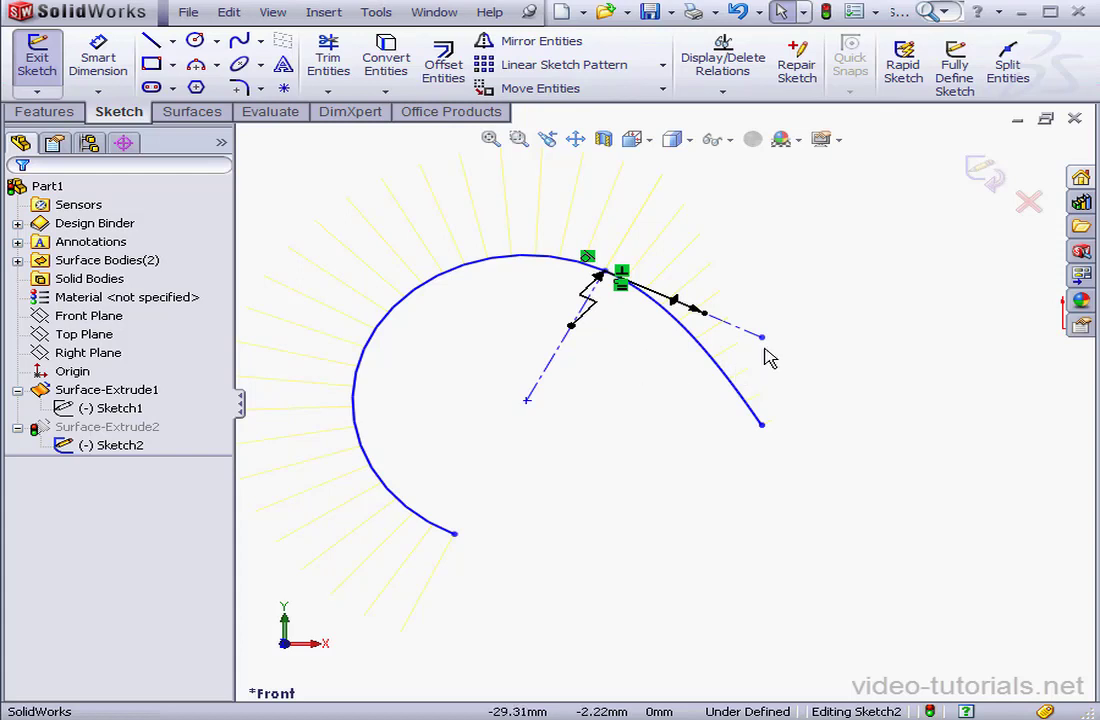
- Lengthen the perpendicular centerline and merge its free end with the spline's free endpoint
drag(762, 339, 834, 370)
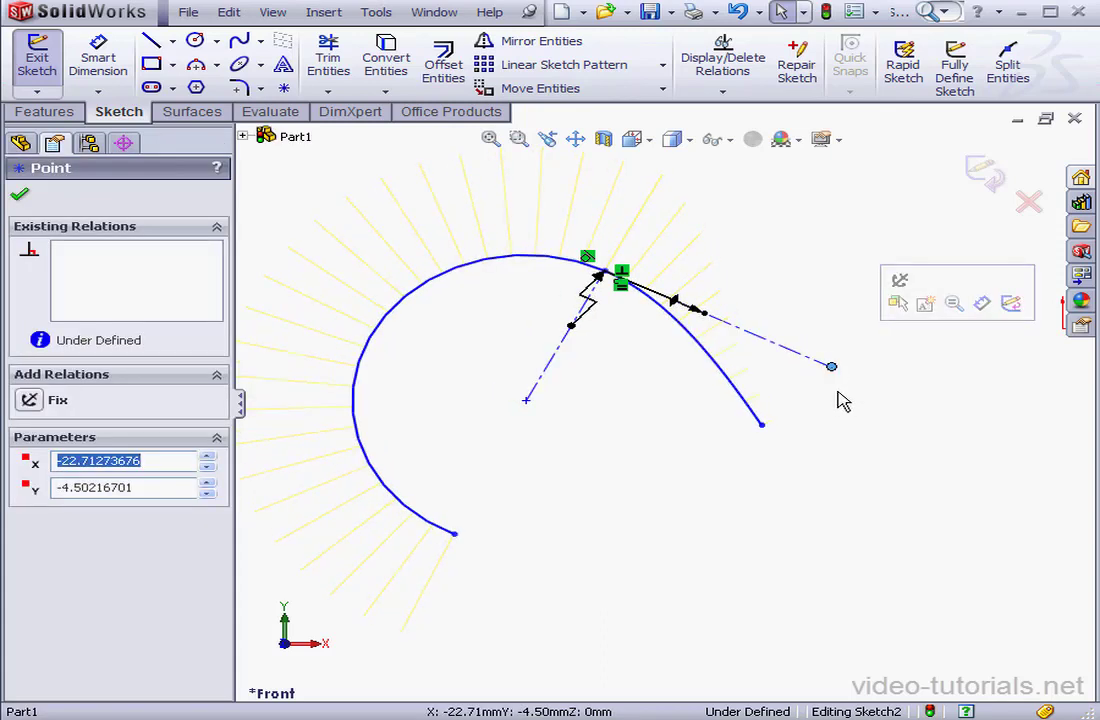
click(762, 425)
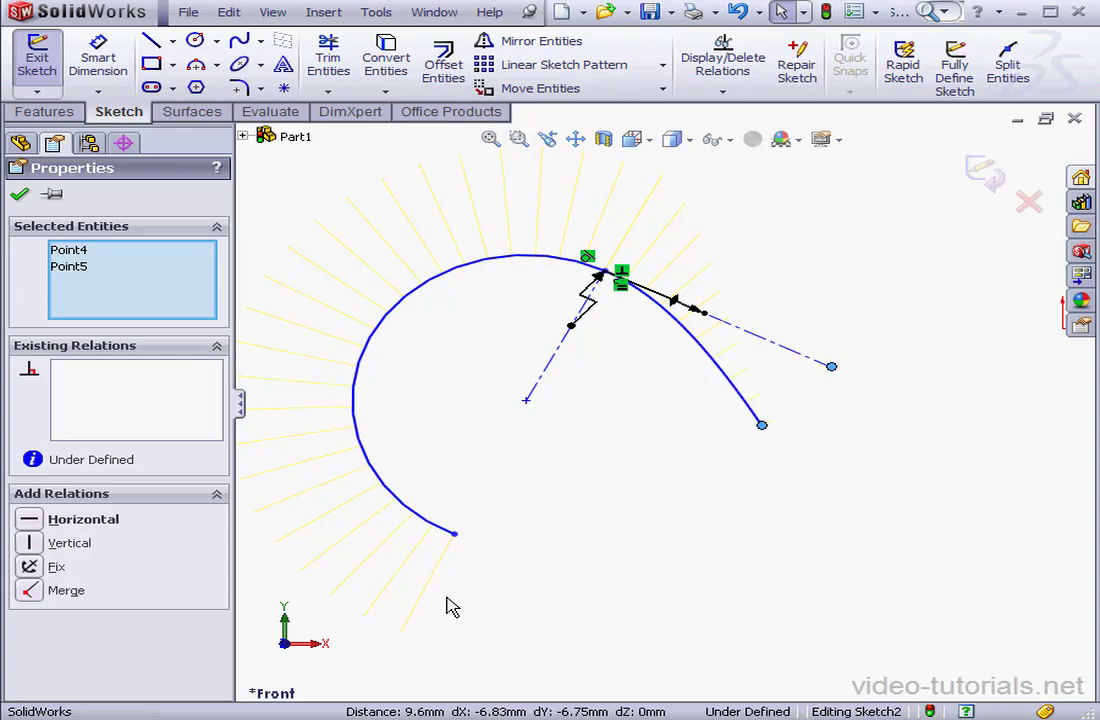
click(33, 592)
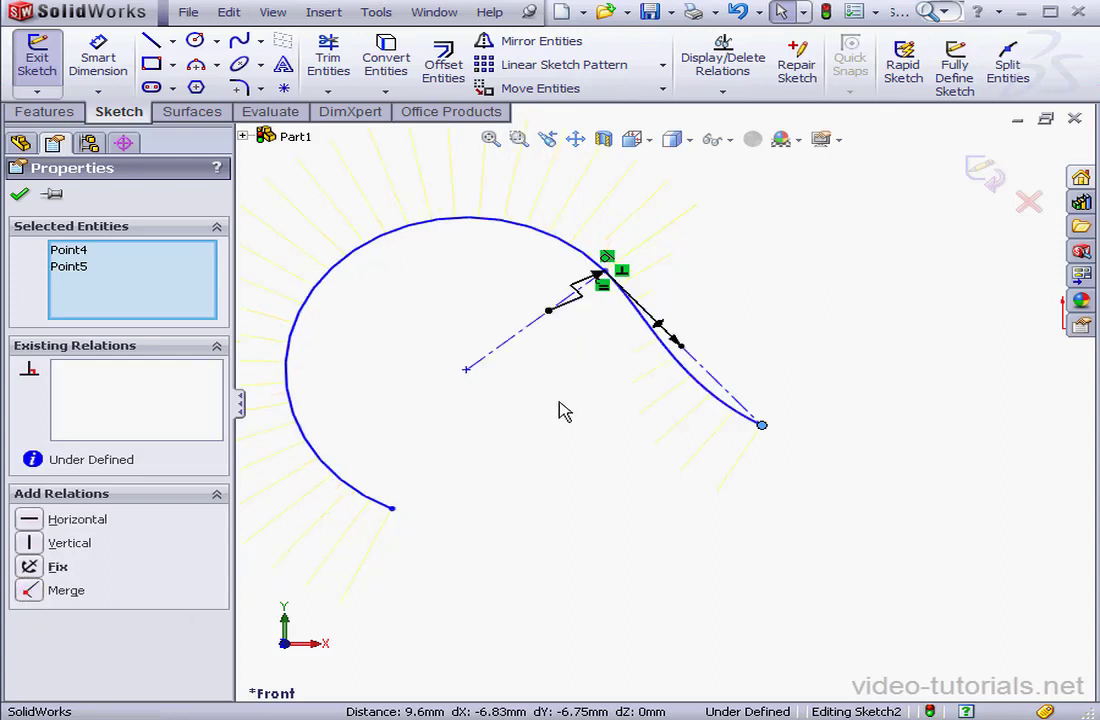
- Draw a second, two-point spline from the arc junction to the merged endpoint of the first spline
click(240, 42)
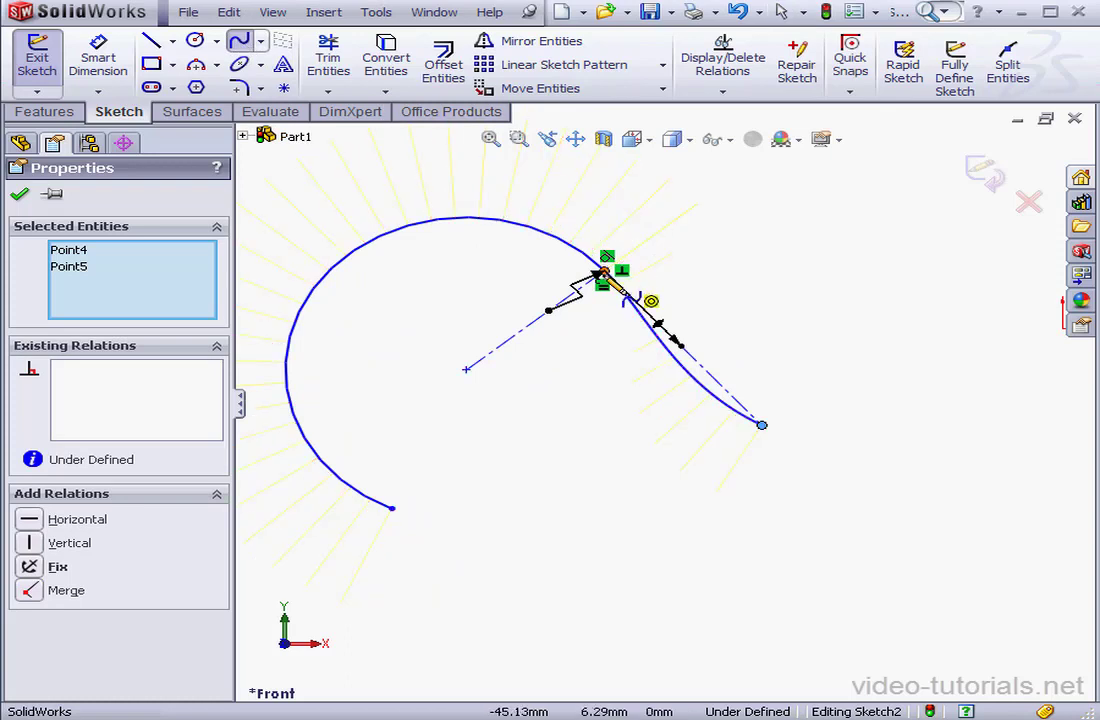
click(772, 425)
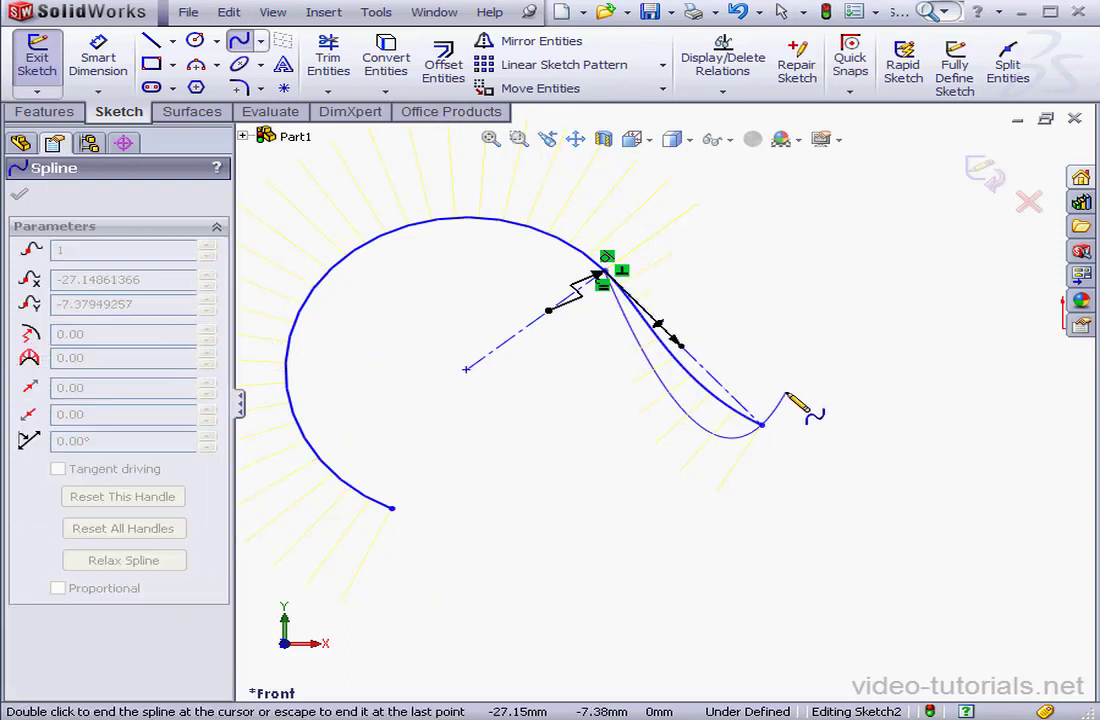
right_click(800, 400)
click(840, 408)
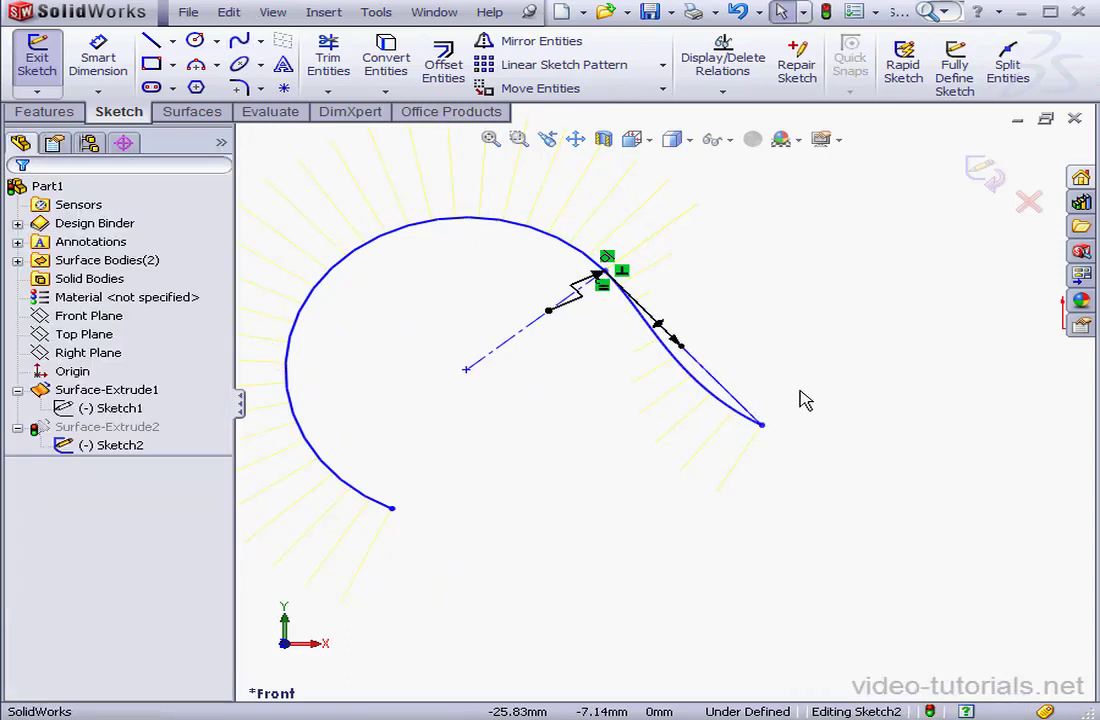
- Add a Tangent relation between the arc and the new two-point spline and close the properties
click(758, 413)
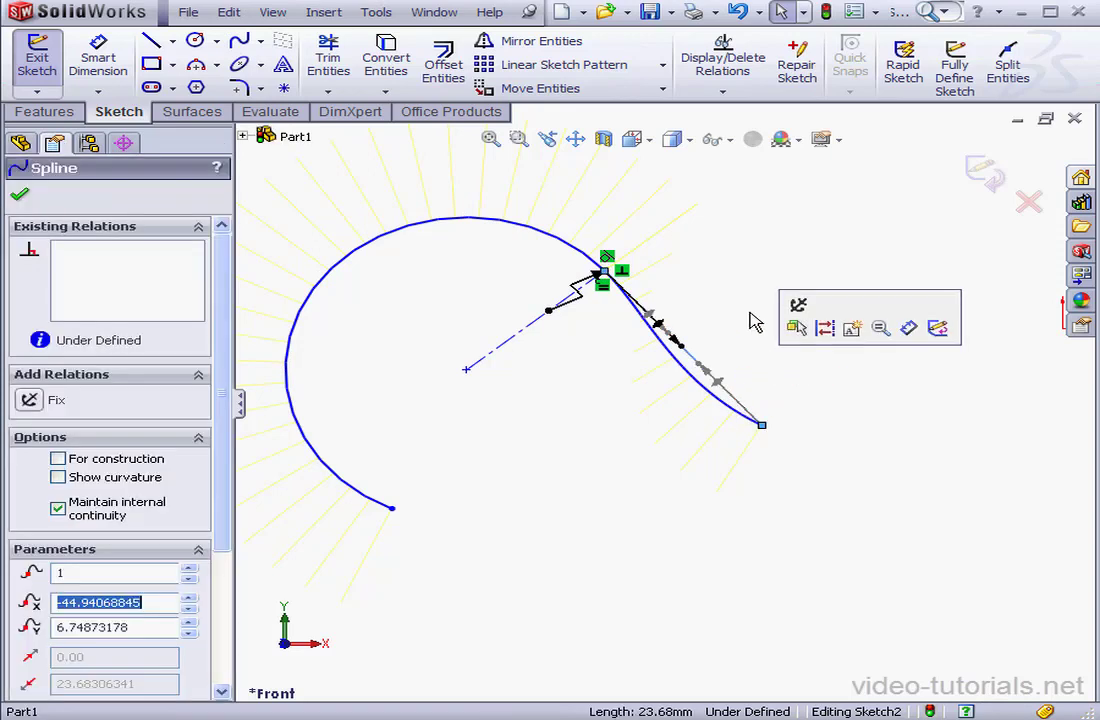
ctrl+click(568, 250)
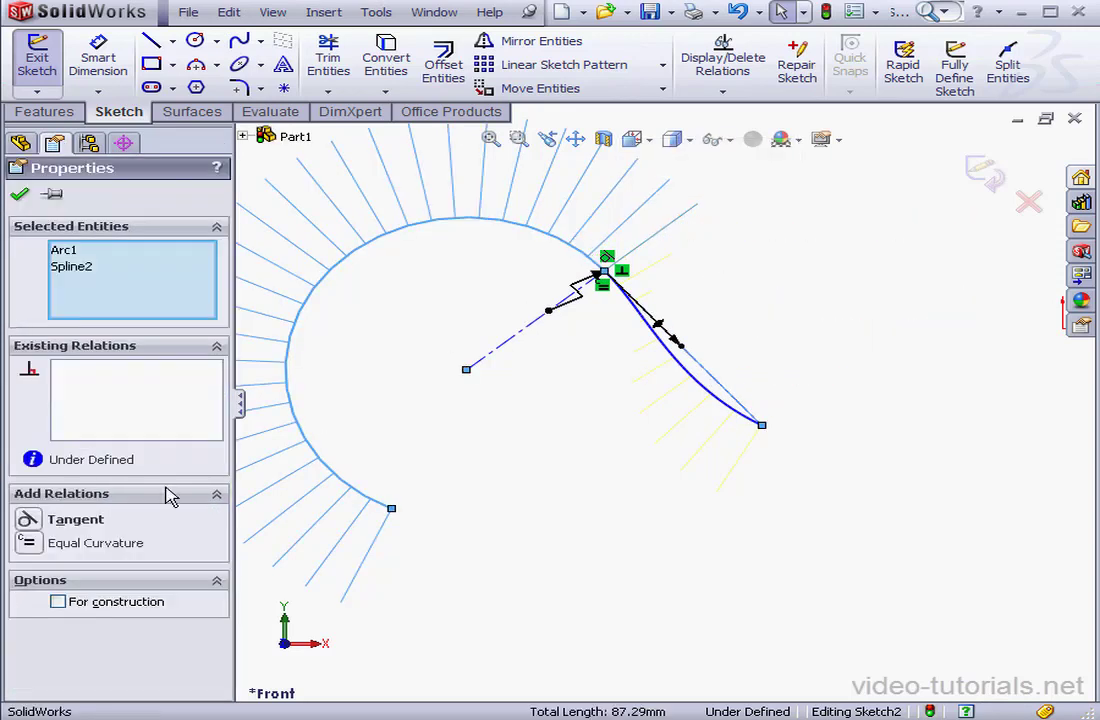
click(28, 519)
click(19, 193)
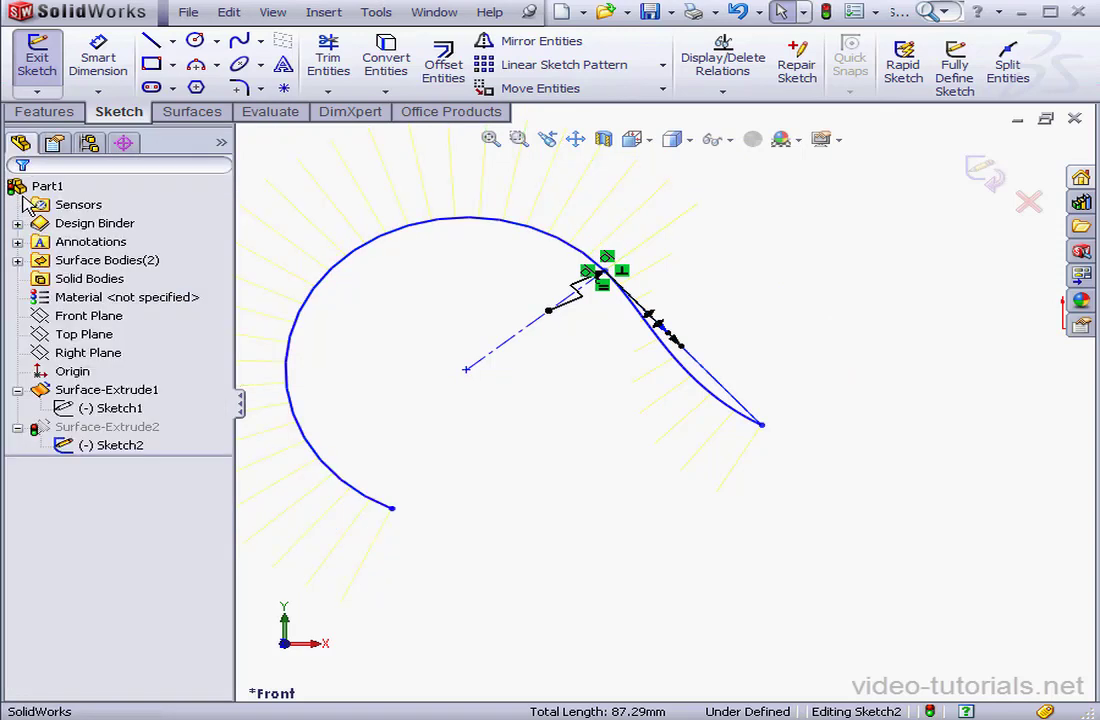